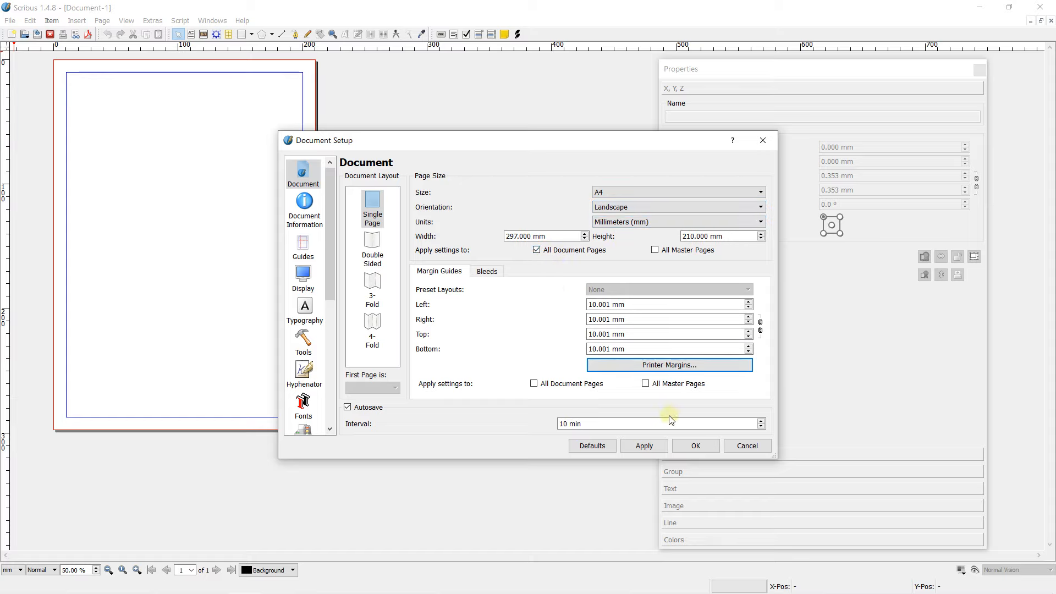
Apply the A4 landscape page setup to the document and close the setup dialog.
left_click(644, 445)
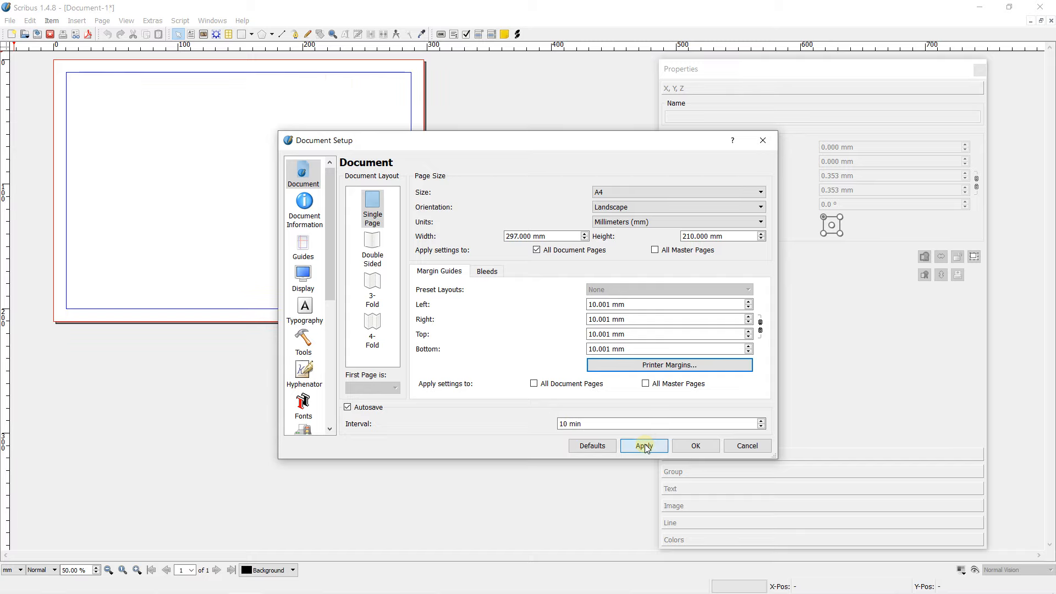
left_click(693, 441)
scroll(198, 159, "up", 1)
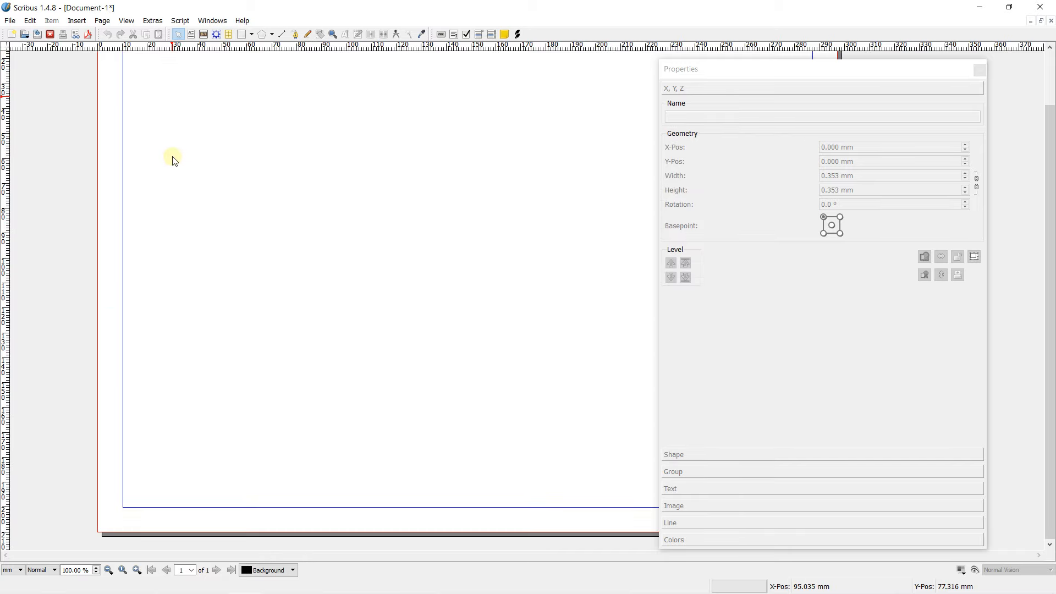
Turn on snapping to guides for the page.
left_click(102, 20)
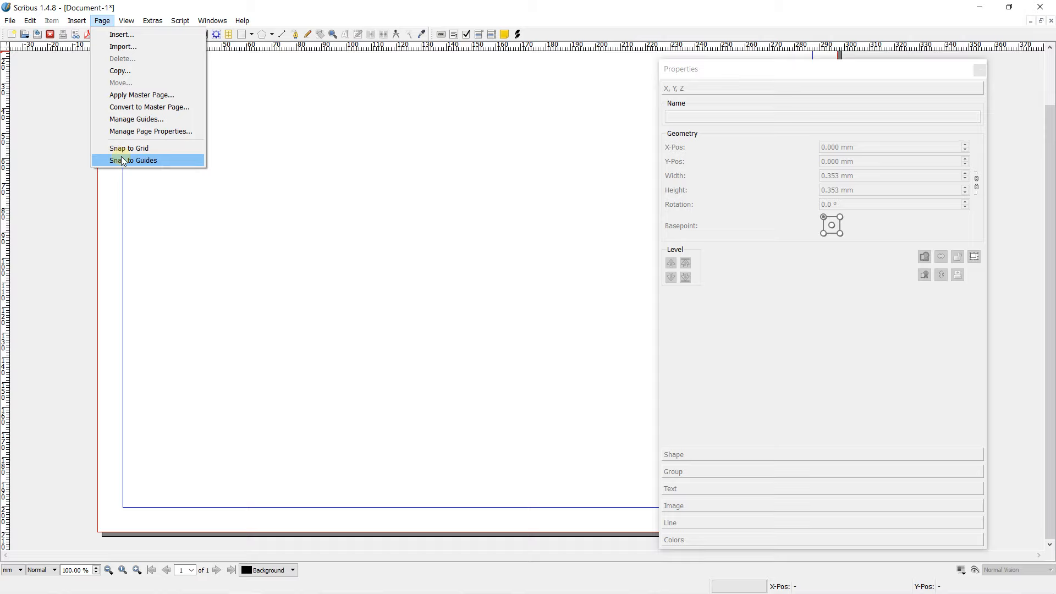
left_click(135, 161)
scroll(144, 160, "down", 1)
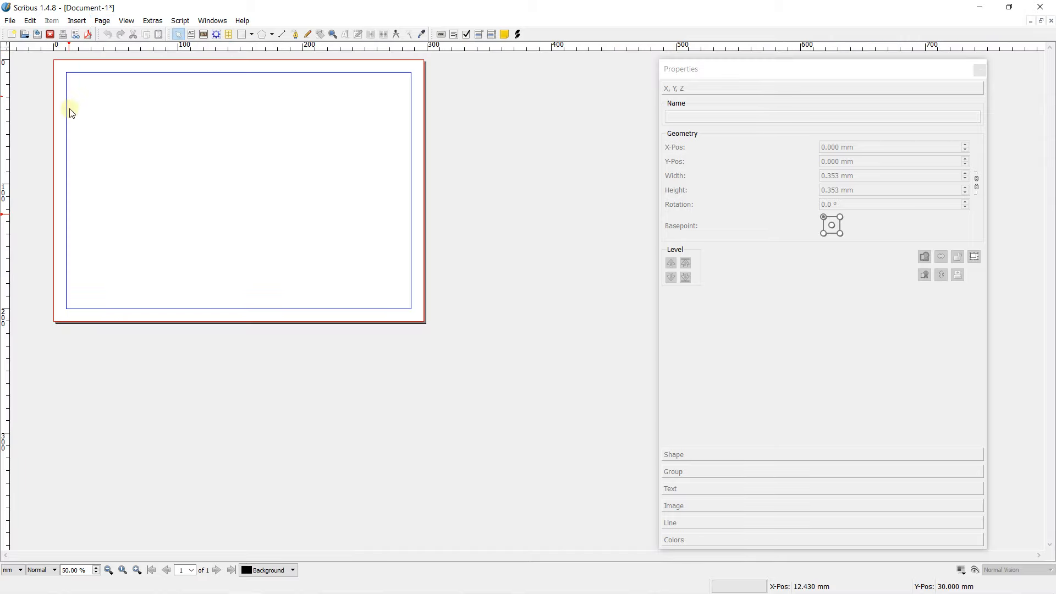
Add two vertical column guides to the page in the Guide Manager, leaving the horizontal guide count at 0.
left_click(103, 22)
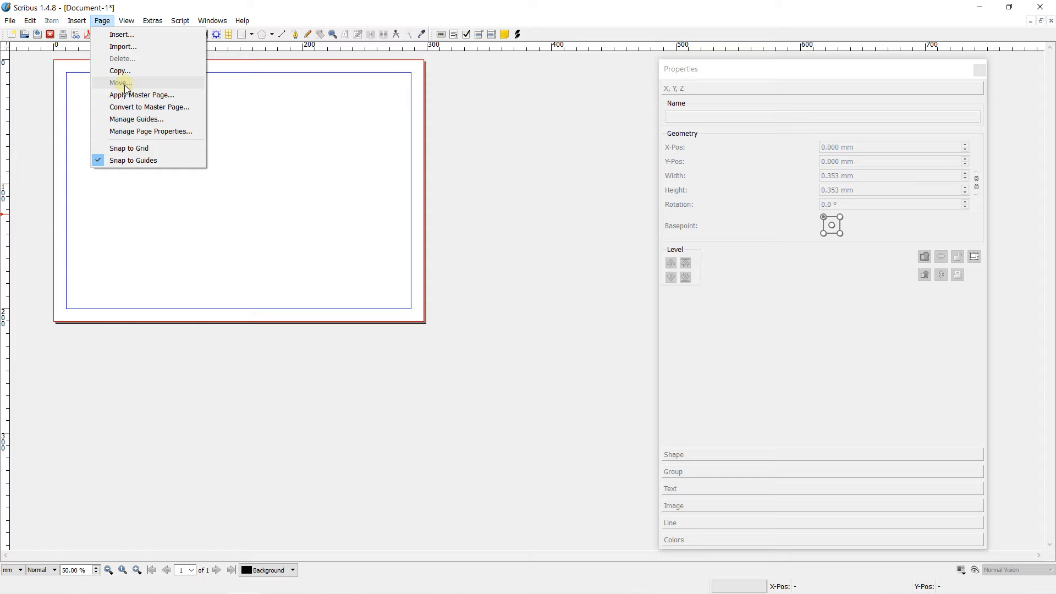
left_click(126, 117)
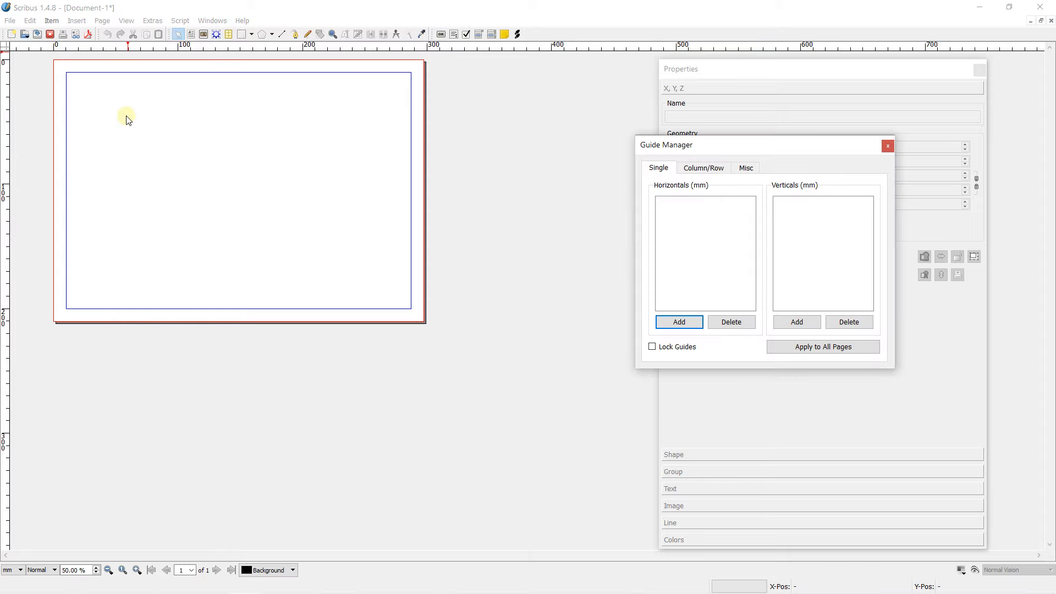
left_click(698, 170)
left_click(752, 200)
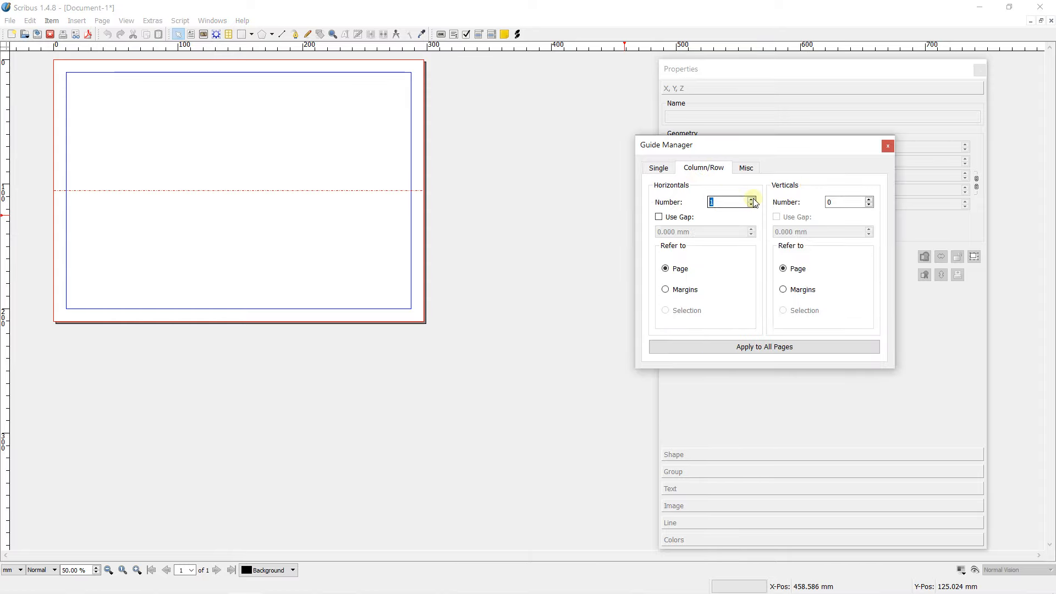
left_click(752, 206)
left_click(869, 199)
left_click(869, 200)
Enable the gap for the vertical guides and set it to 10 mm.
left_click(777, 217)
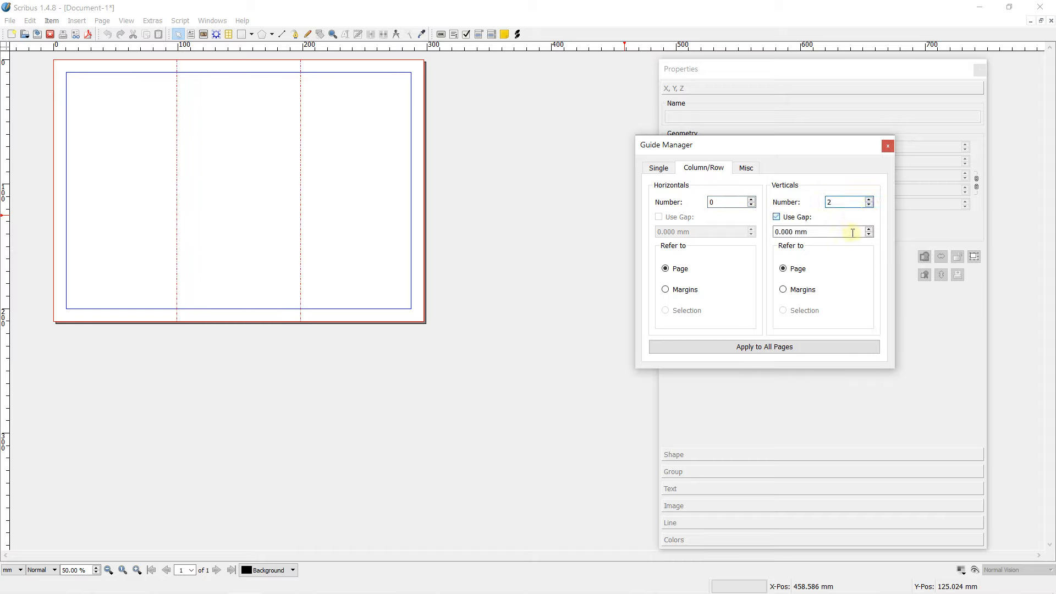
left_click(869, 229)
left_click(869, 229)
left_click(869, 229)
left_click(869, 229)
left_click(869, 229)
left_click(869, 229)
left_click(869, 229)
left_click(869, 229)
Refer the vertical guides to the margins and apply them to all pages, closing the Guide Manager.
left_click(792, 290)
left_click(747, 347)
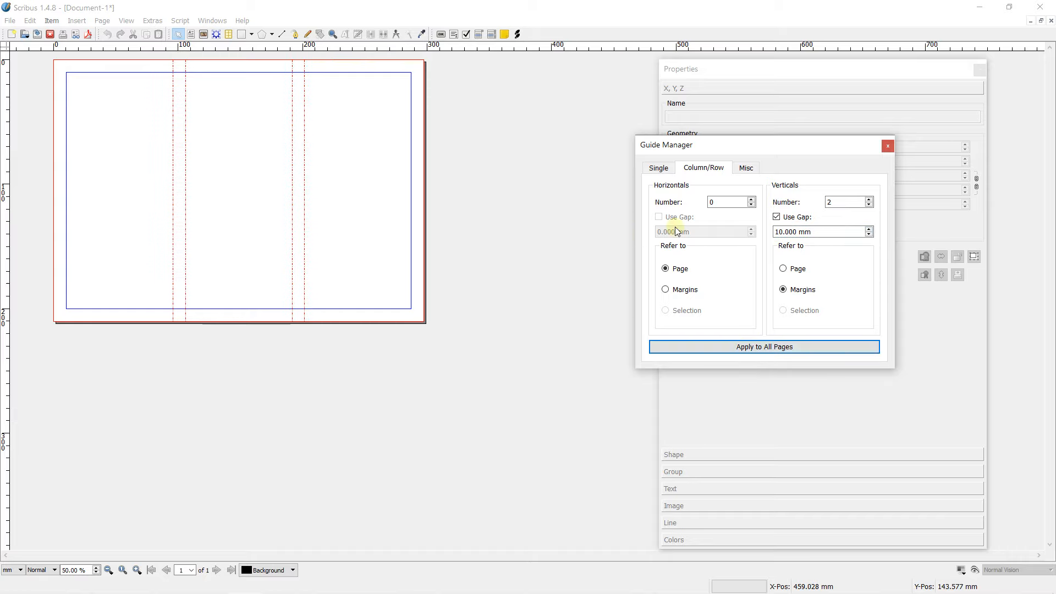
left_click(887, 146)
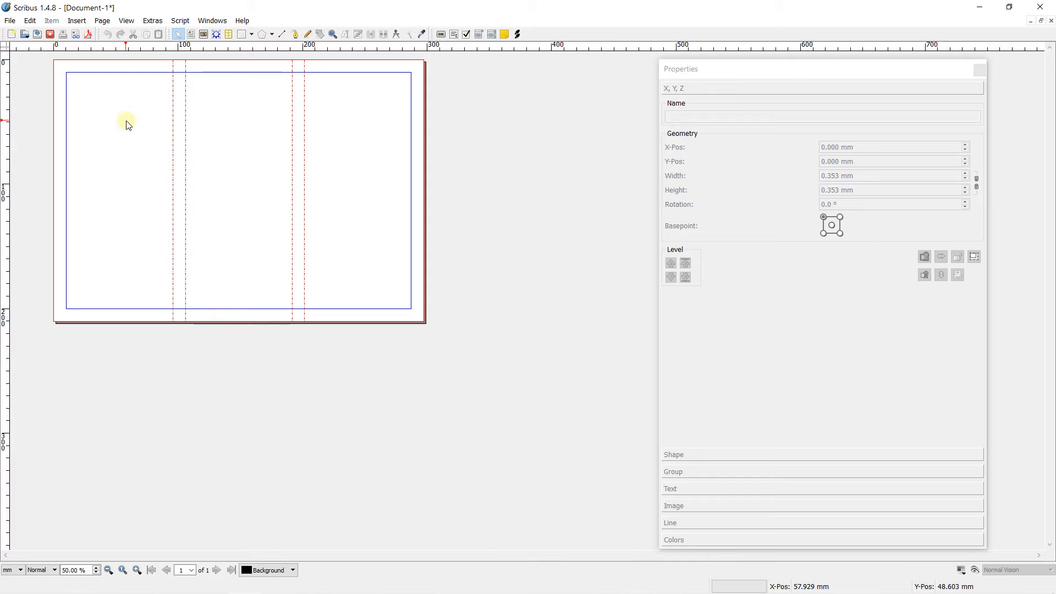
Draw a text frame about 86 mm wide and 37 mm high at the top of the first column, starting at the margin corner.
scroll(125, 122, "up", 1)
scroll(187, 123, "up", 5)
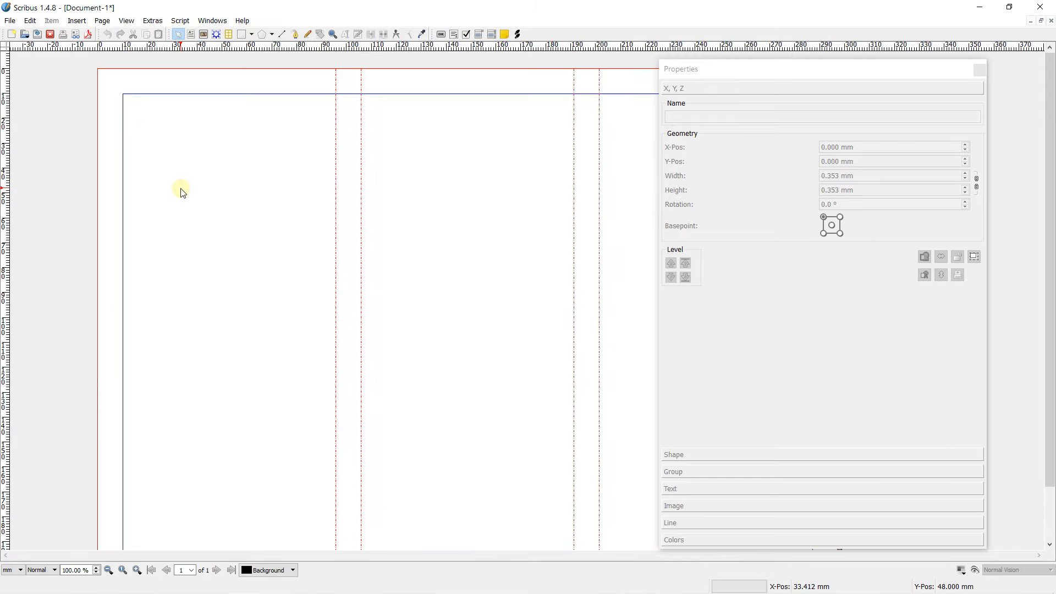
left_click(191, 35)
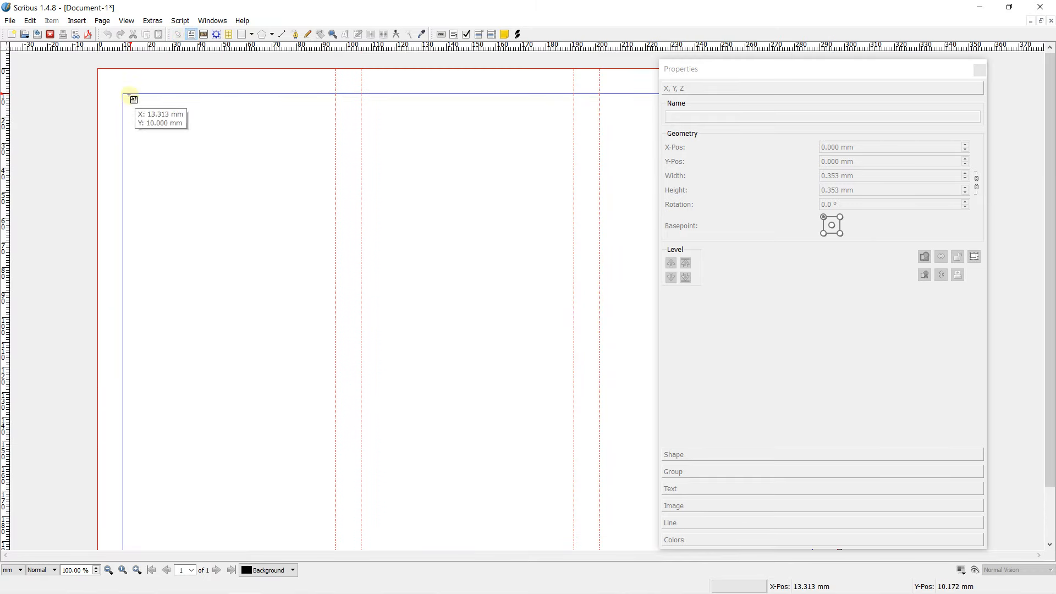
left_click_drag(122, 95, 332, 187)
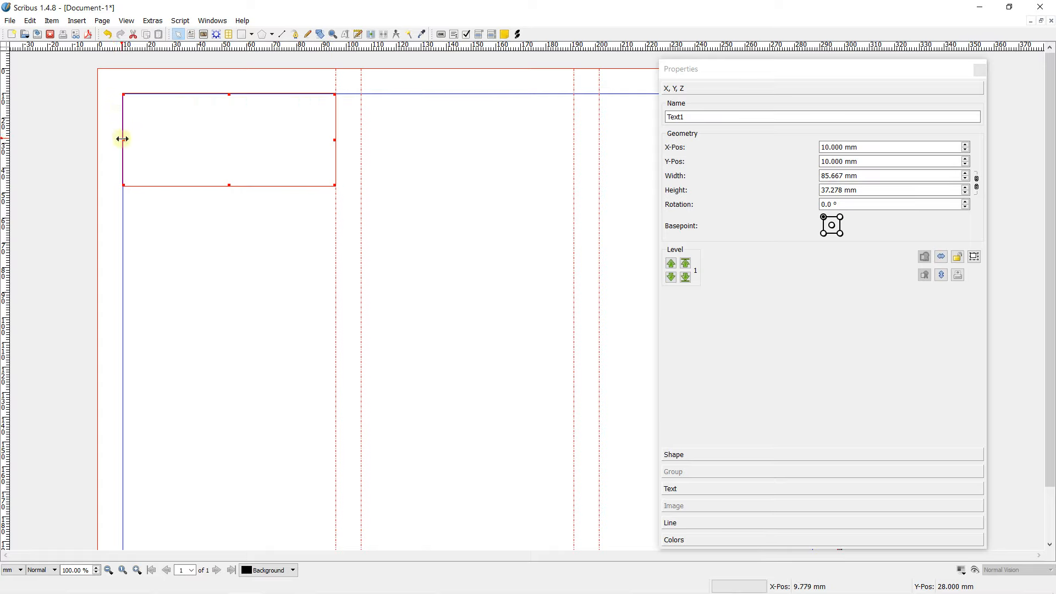
left_click_drag(123, 137, 124, 140)
left_click_drag(228, 95, 228, 97)
Enter the heading "TITLE 1" in the first column's text frame.
double_click(163, 109)
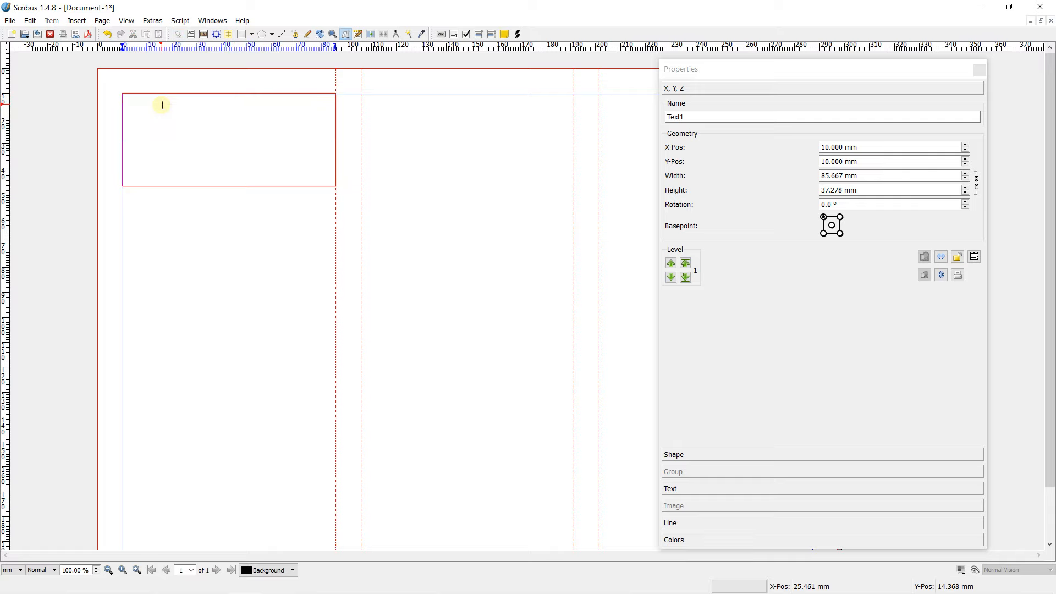
key("Caps_Lock")
type("TITLE 1")
left_click(78, 109)
left_click(141, 119)
key("Caps_Lock")
Set the top text distance of the TITLE 1 frame to 10 mm and deselect the frame.
scroll(143, 119, "down", 1)
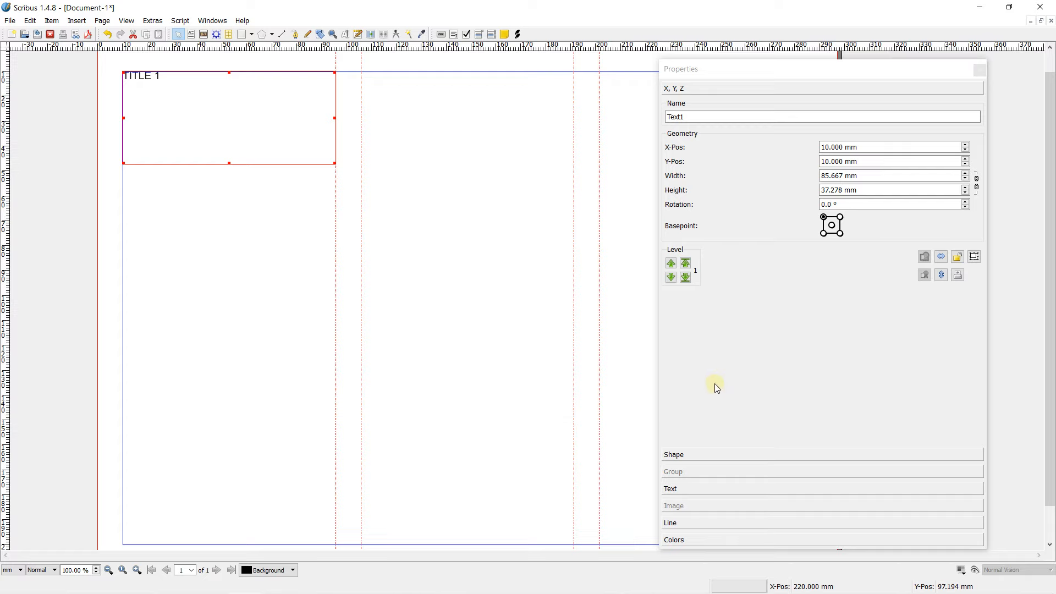
left_click(681, 488)
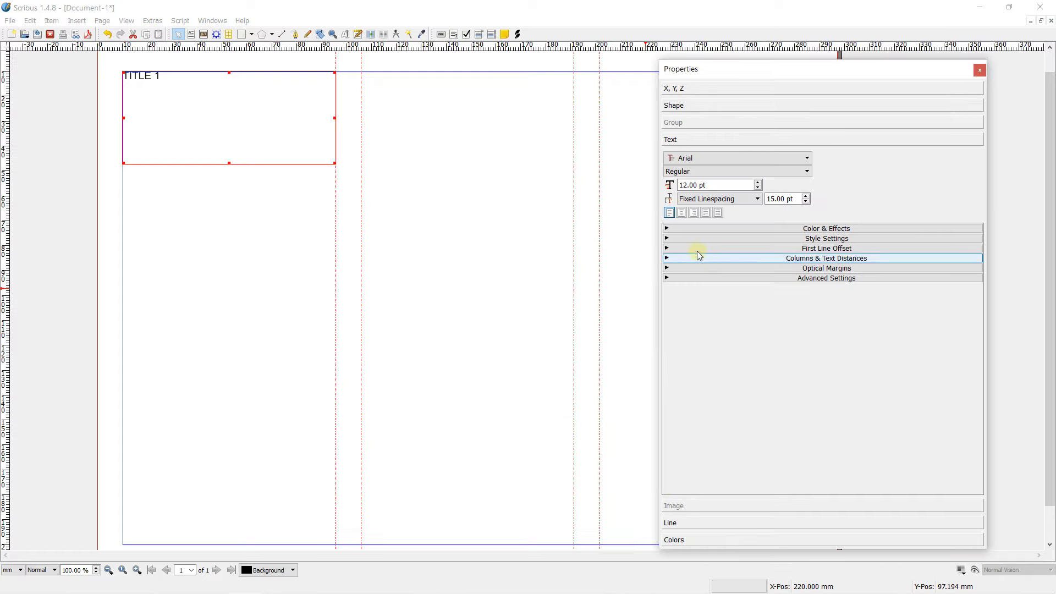
left_click(668, 259)
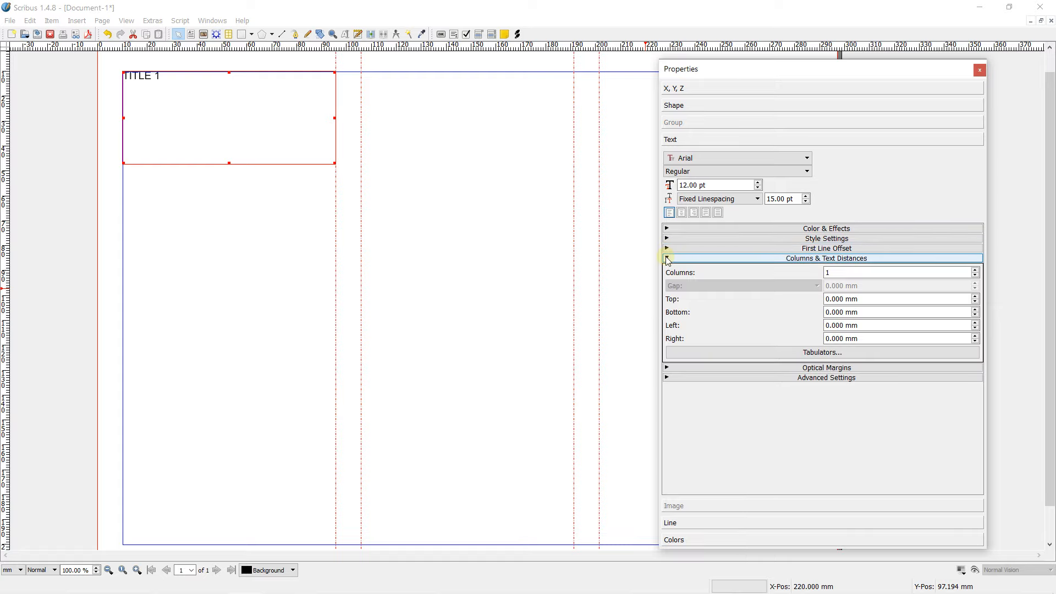
left_click(975, 297)
left_click(975, 297)
left_click(975, 297)
left_click(975, 297)
left_click(975, 297)
left_click(975, 297)
left_click(975, 297)
left_click(975, 298)
left_click(975, 298)
left_click(975, 298)
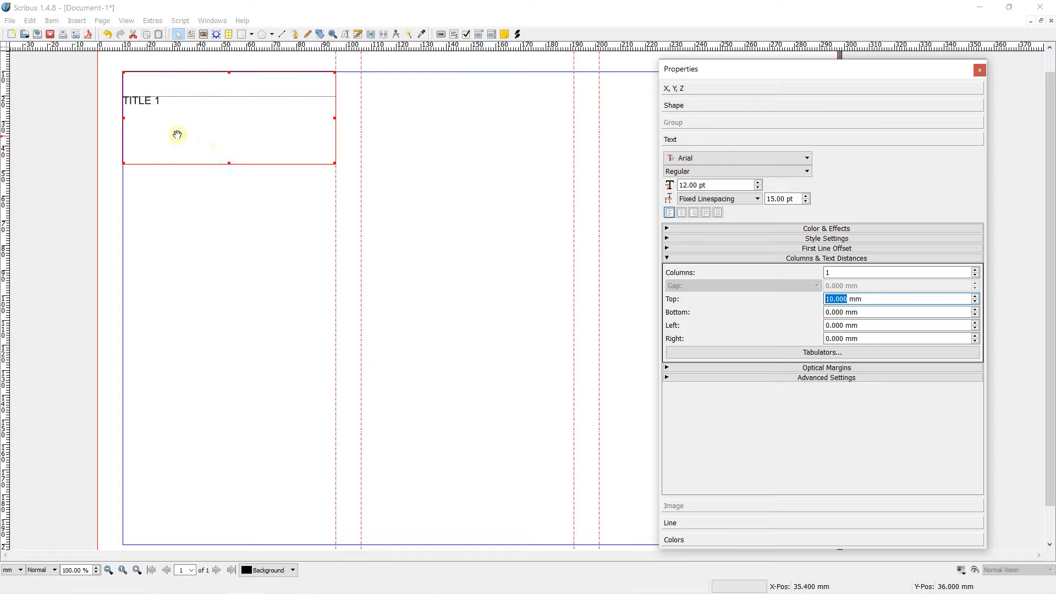
left_click(110, 136)
Duplicate the TITLE 1 frame and move the copy to the top of the second column, aligned with the guides.
scroll(177, 152, "down", 1)
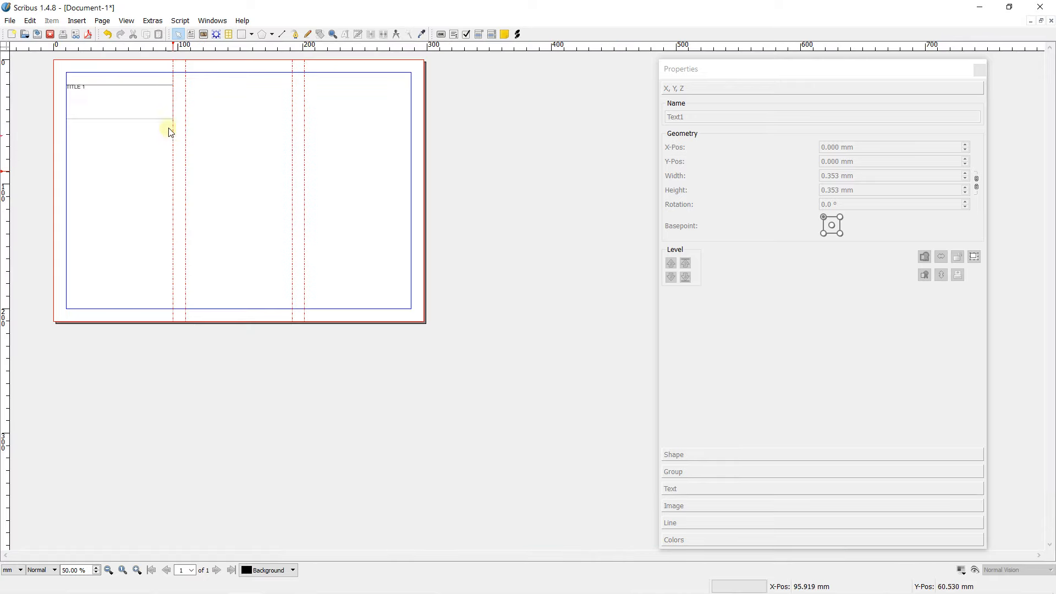
scroll(124, 91, "up", 2)
scroll(197, 131, "up", 1)
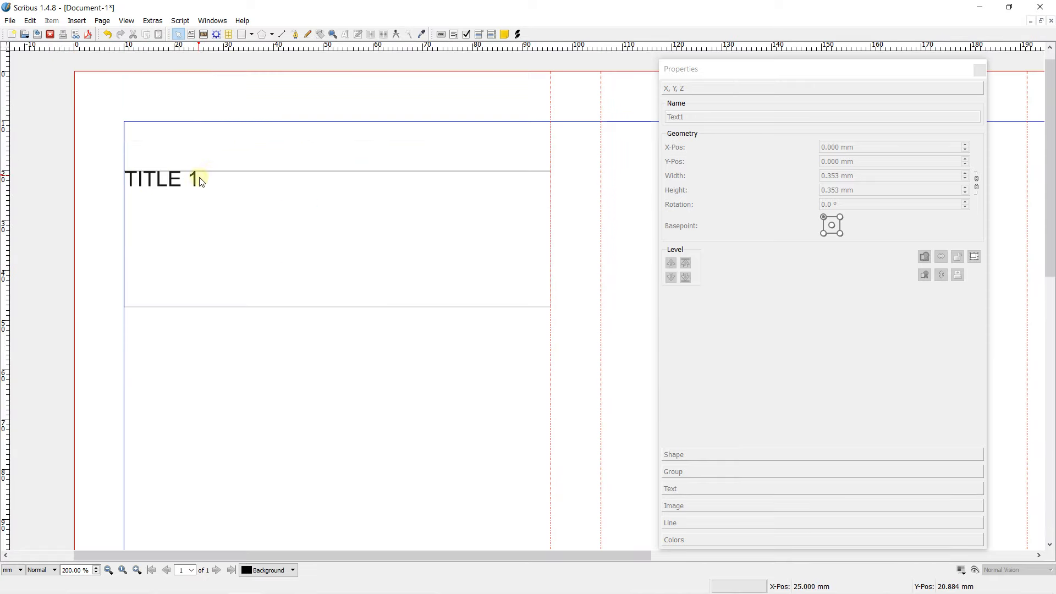
scroll(223, 180, "down", 1)
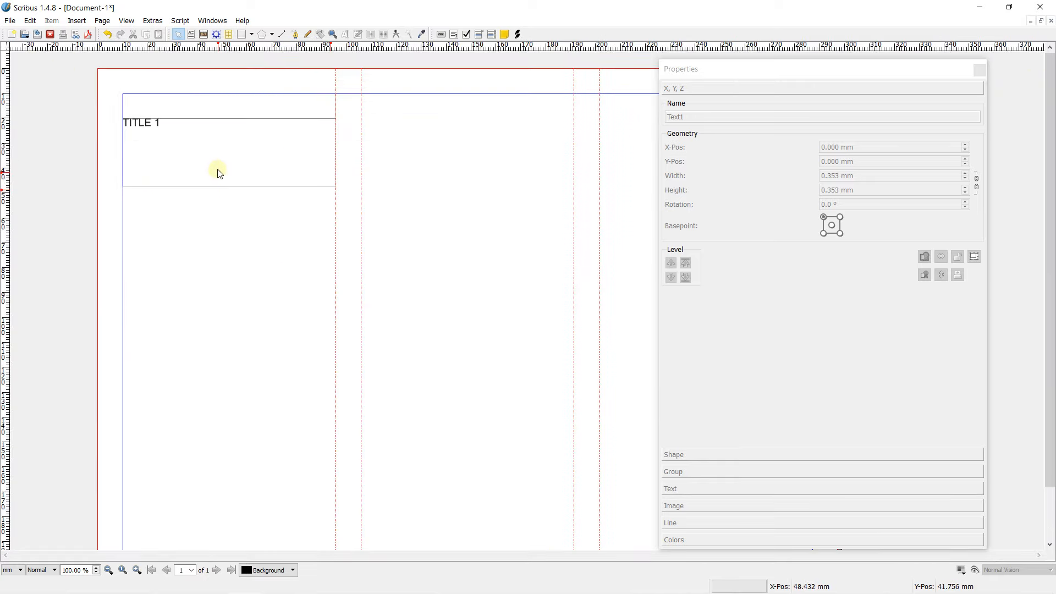
left_click(216, 155)
key("ctrl+d")
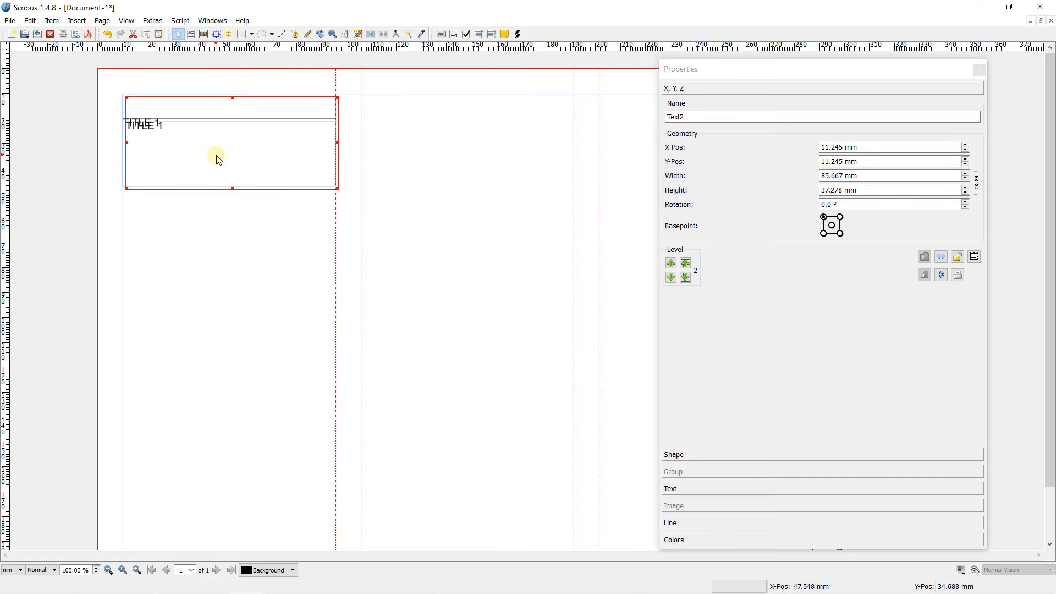
left_click_drag(216, 156, 453, 153)
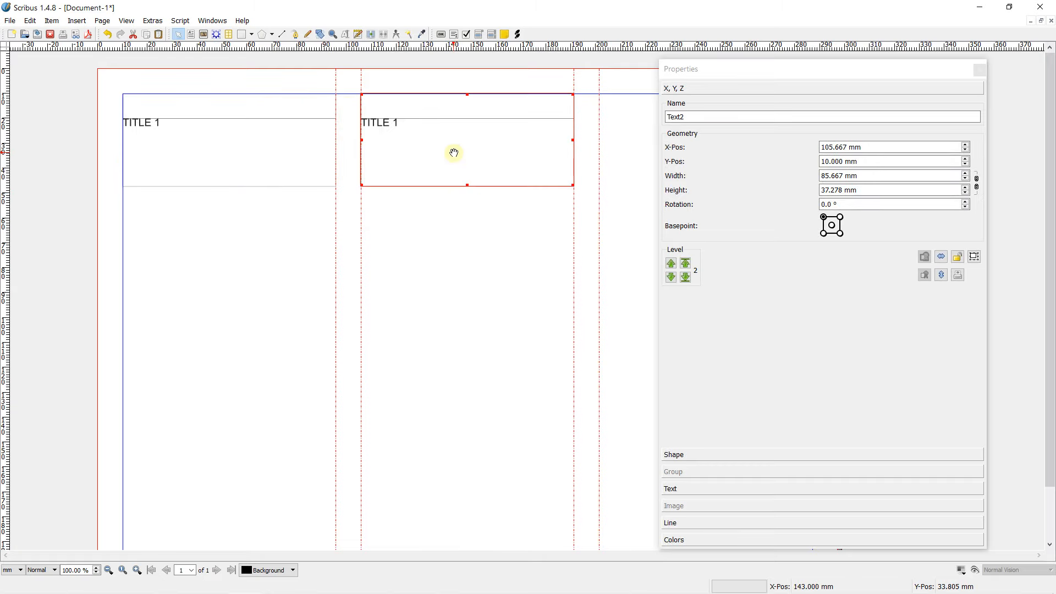
Duplicate the second column's title frame and move the copy to the top of the third column.
scroll(404, 124, "down", 2)
scroll(190, 89, "up", 1)
scroll(196, 92, "up", 1)
scroll(373, 122, "down", 1)
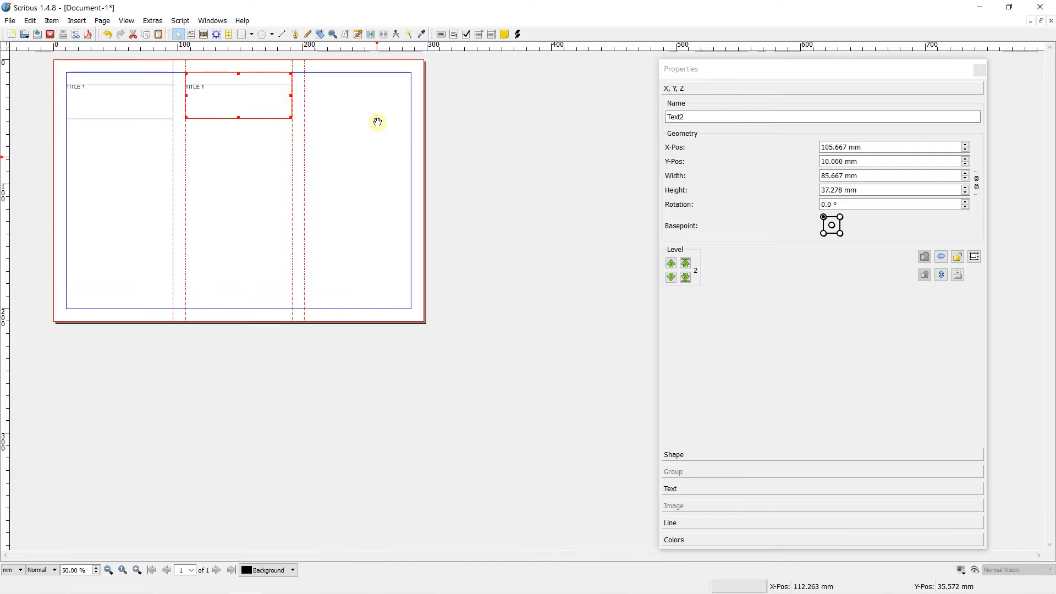
key("ctrl+d")
left_click_drag(243, 95, 358, 95)
Change the heading in the second column to "TITLE 2" and the one in the third column to "TITLE 3".
scroll(220, 90, "up", 1)
double_click(404, 93)
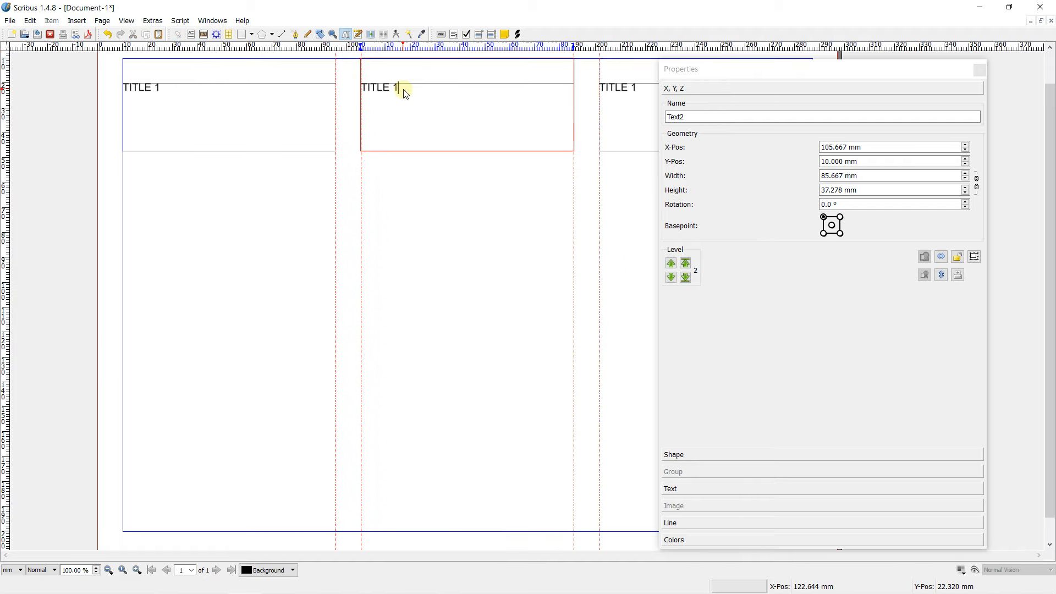
key("Caps_Lock")
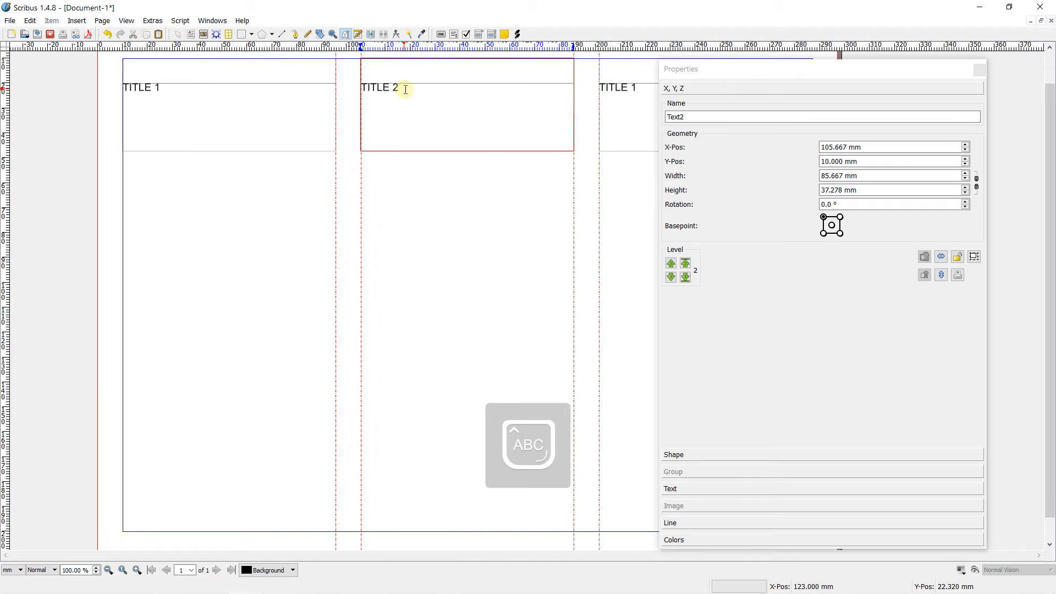
double_click(634, 87)
key("Caps_Lock")
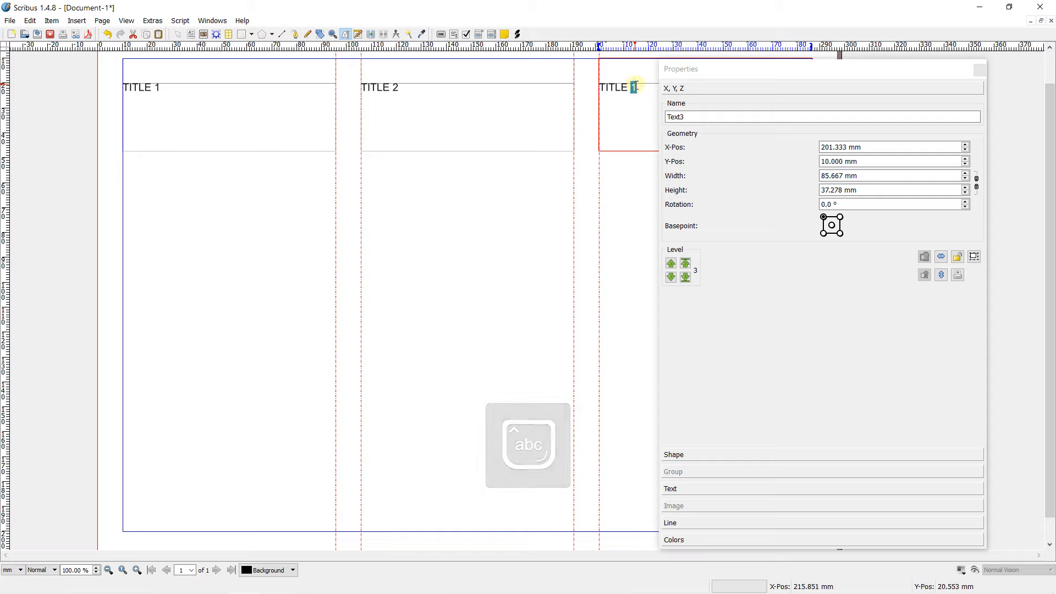
key("Caps_Lock")
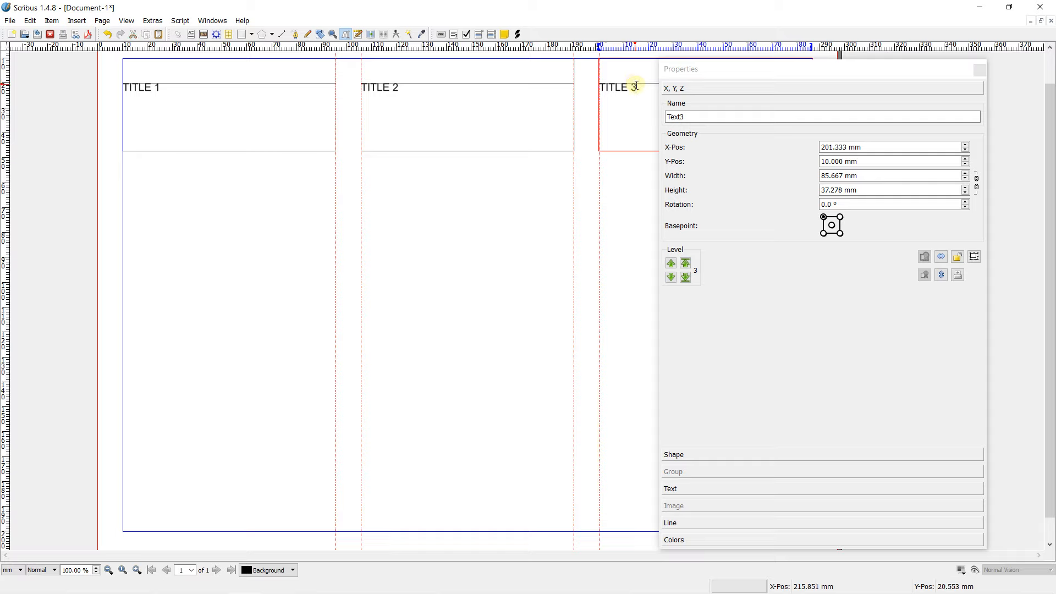
left_click(217, 186)
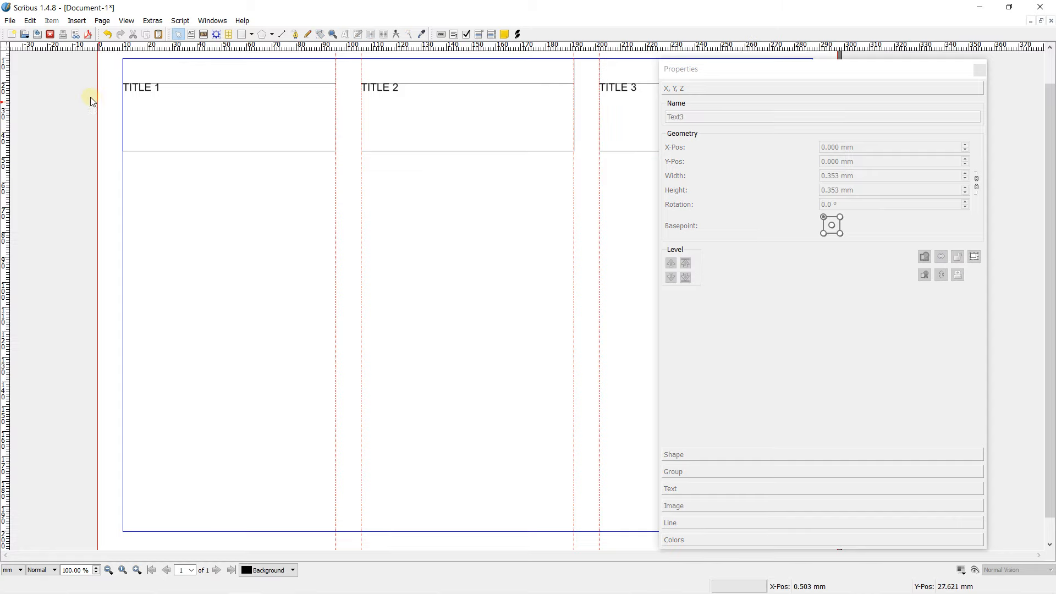
Create a new character style in the Style Manager and name it "Title".
left_click(29, 20)
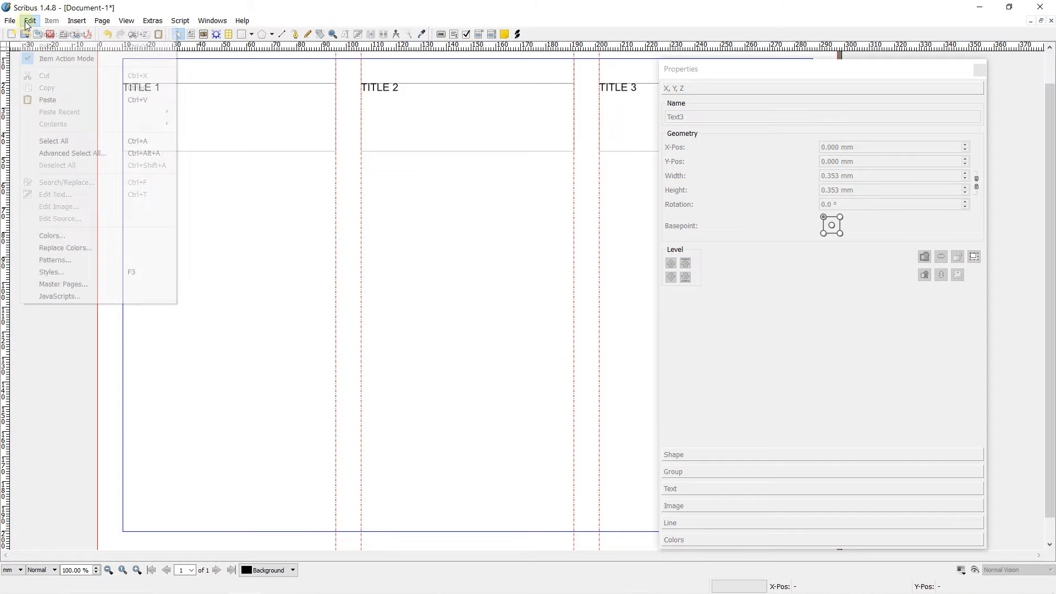
left_click(59, 274)
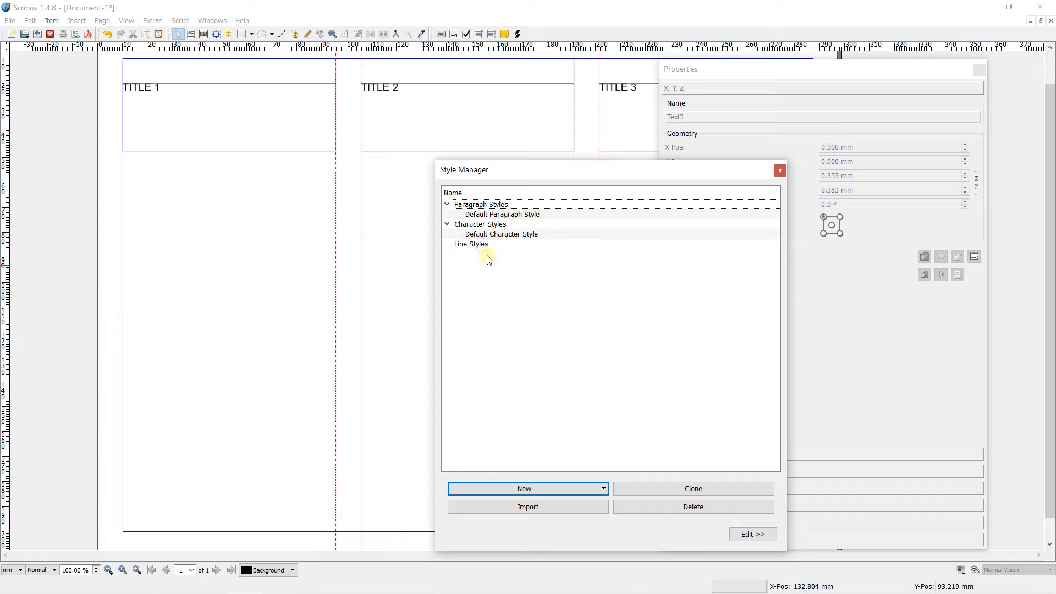
left_click(534, 488)
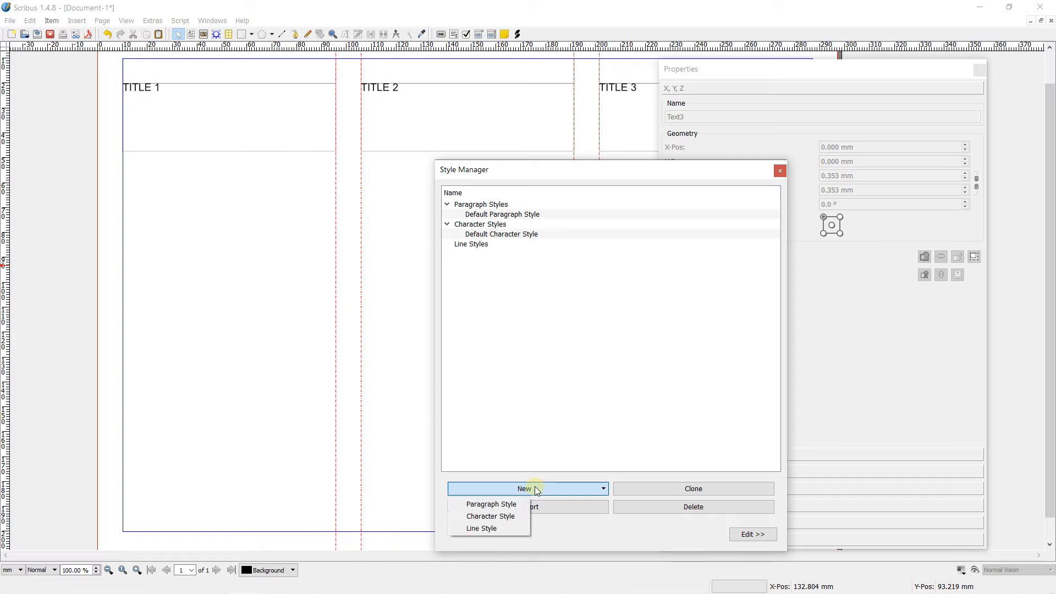
left_click(491, 516)
left_click(667, 197)
left_click_drag(668, 196, 613, 202)
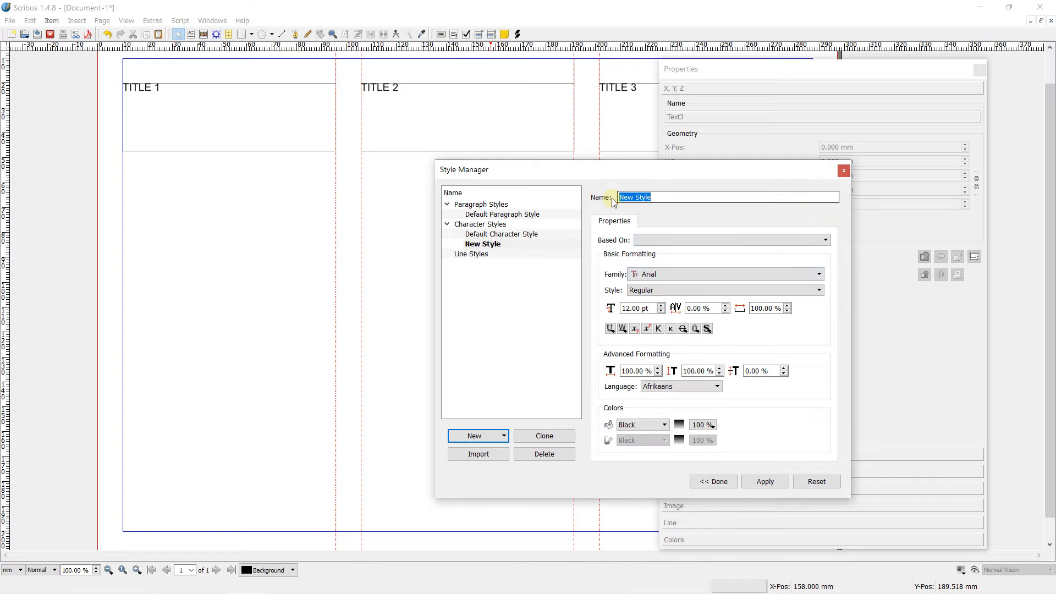
key("Caps_Lock")
type("Title")
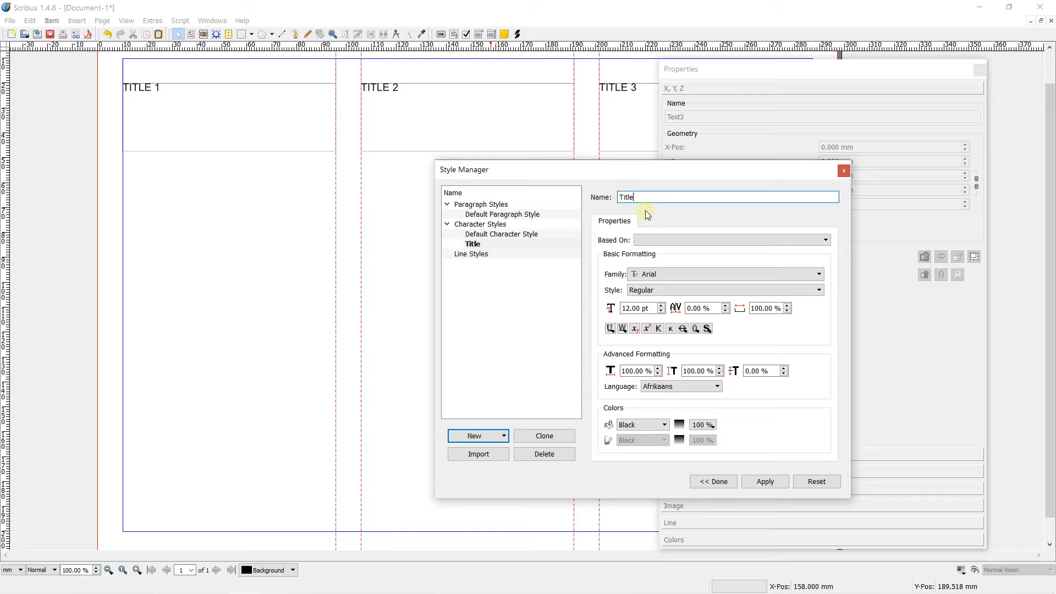
Format the Title character style as Berlin Sans FB, 26 pt, red, then apply the changes and close the Style Manager.
left_click(644, 279)
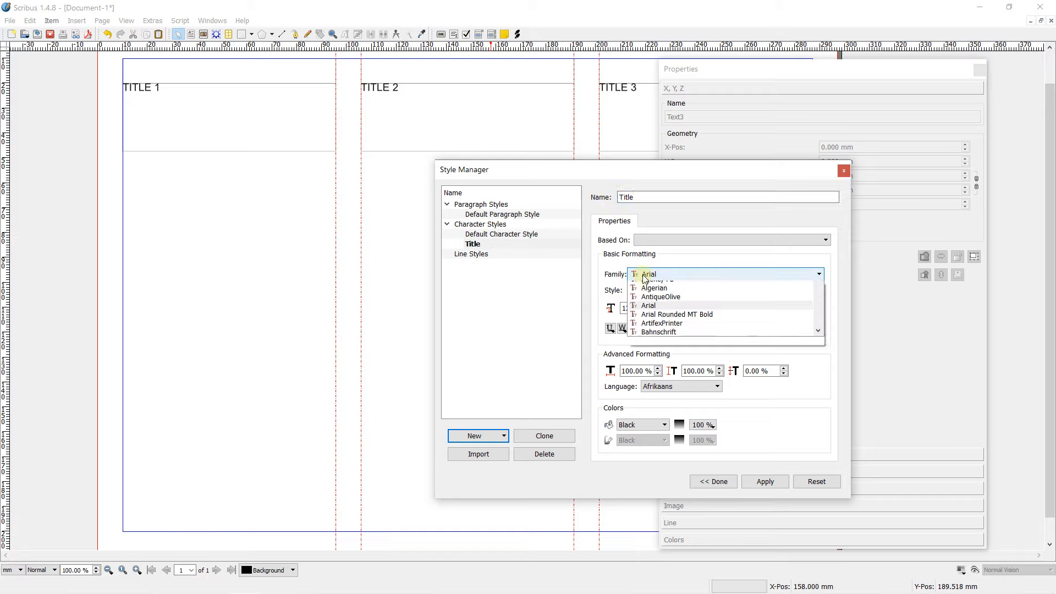
scroll(659, 340, "down", 1)
scroll(659, 339, "down", 2)
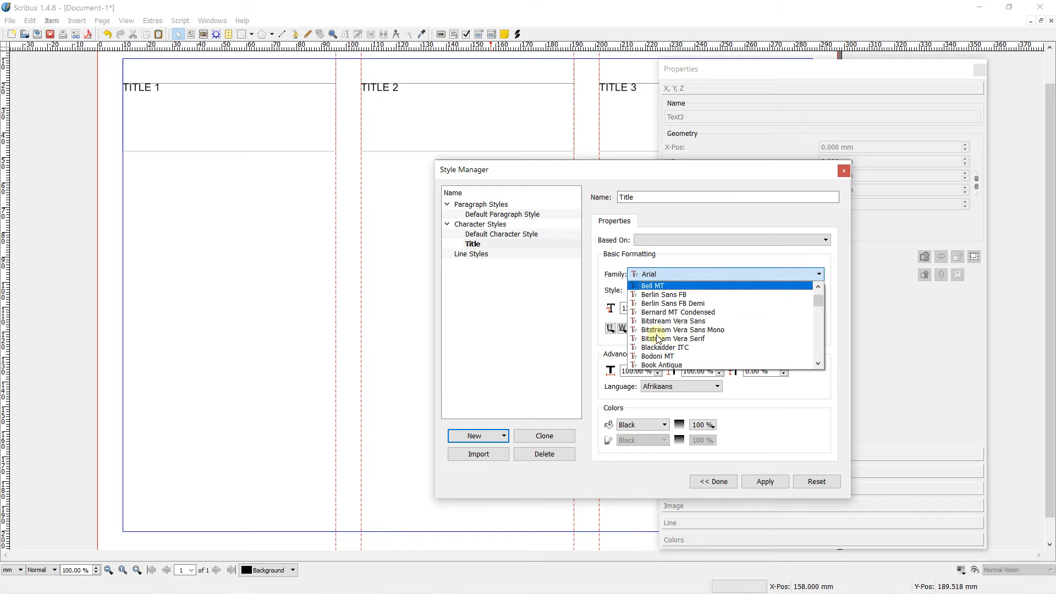
left_click(663, 295)
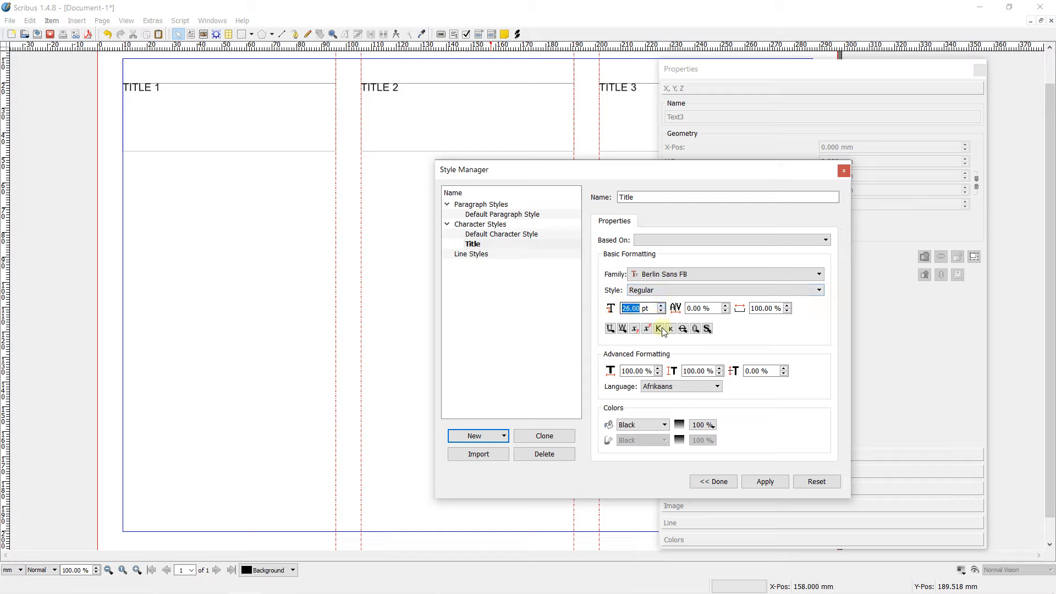
left_click(632, 424)
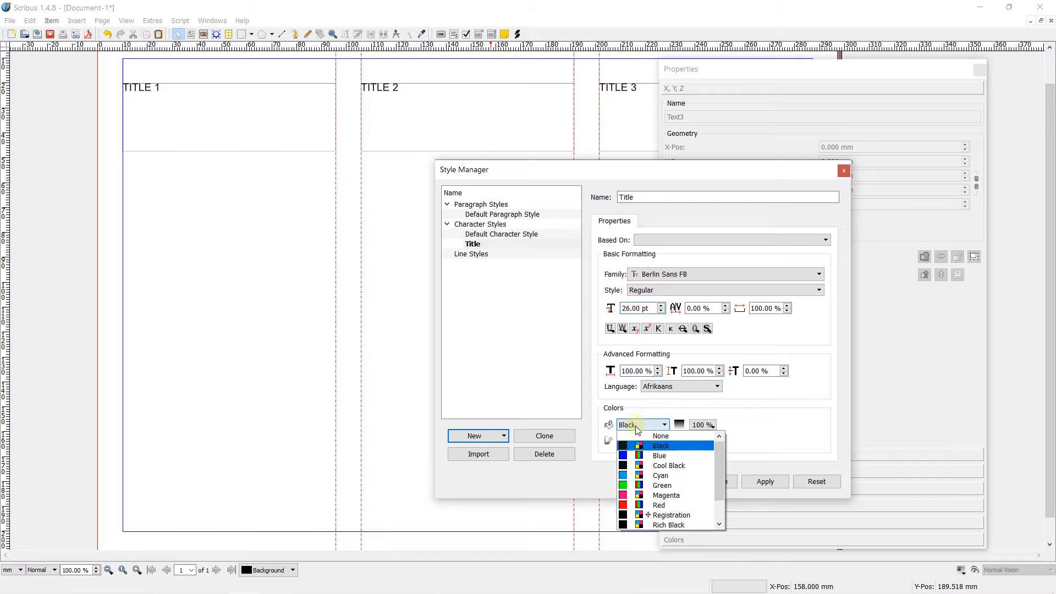
left_click(654, 504)
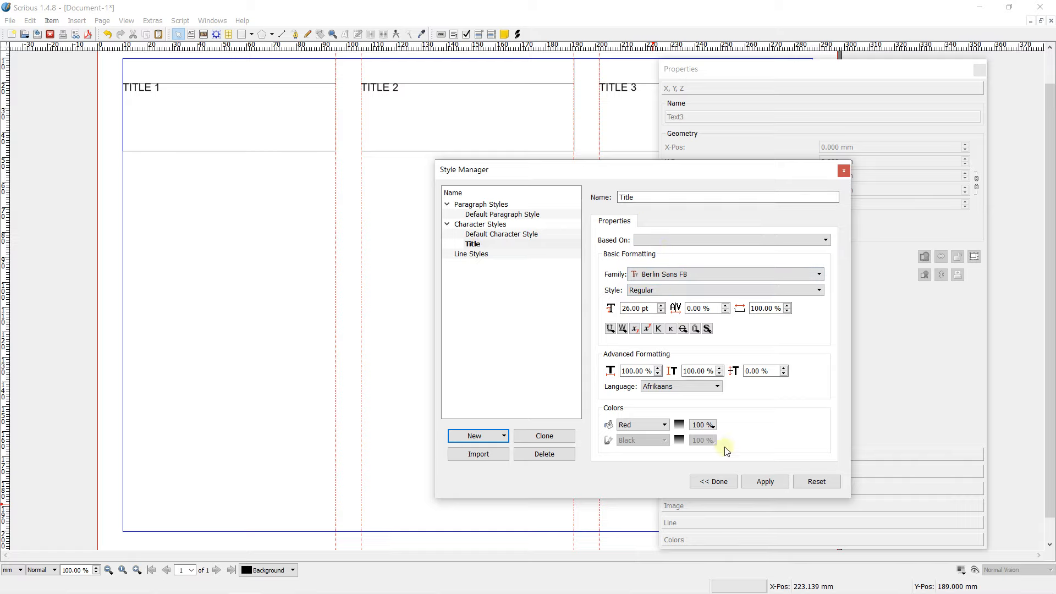
left_click(758, 483)
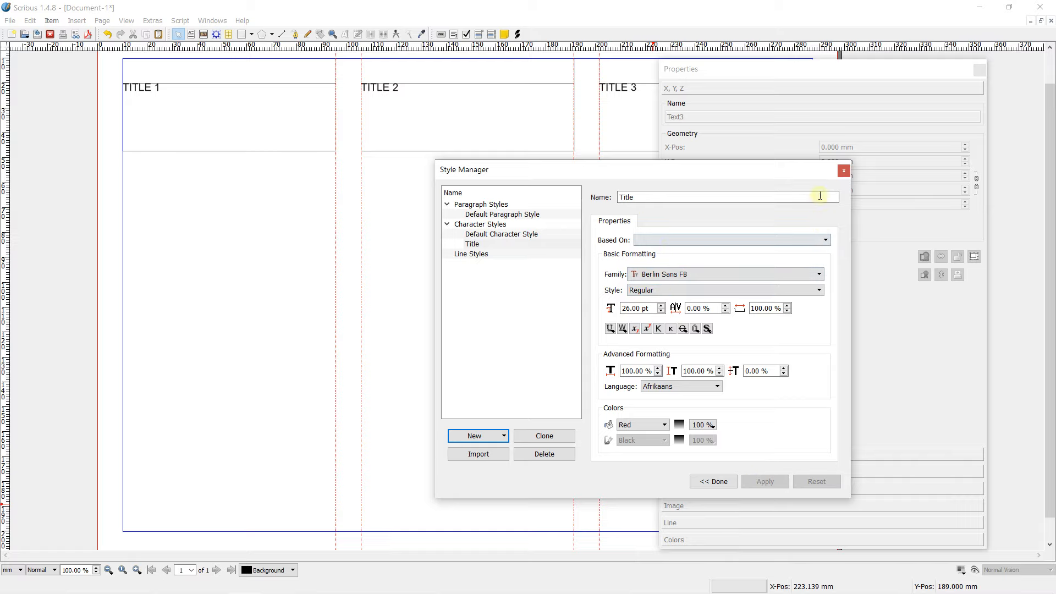
left_click(845, 171)
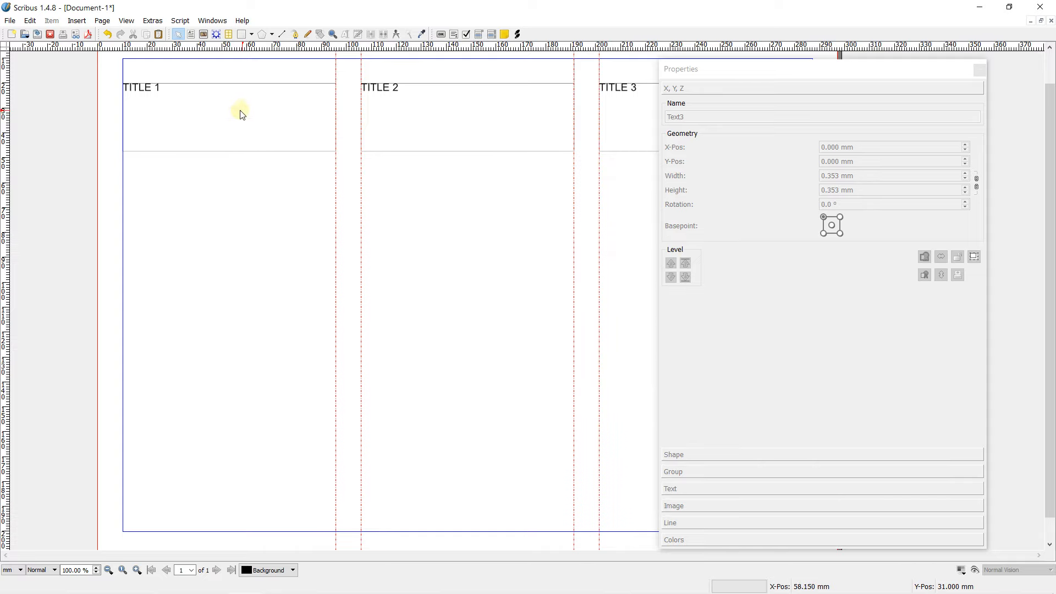
Assign the Title character style to the TITLE 1 frame and centre its text.
left_click(213, 102)
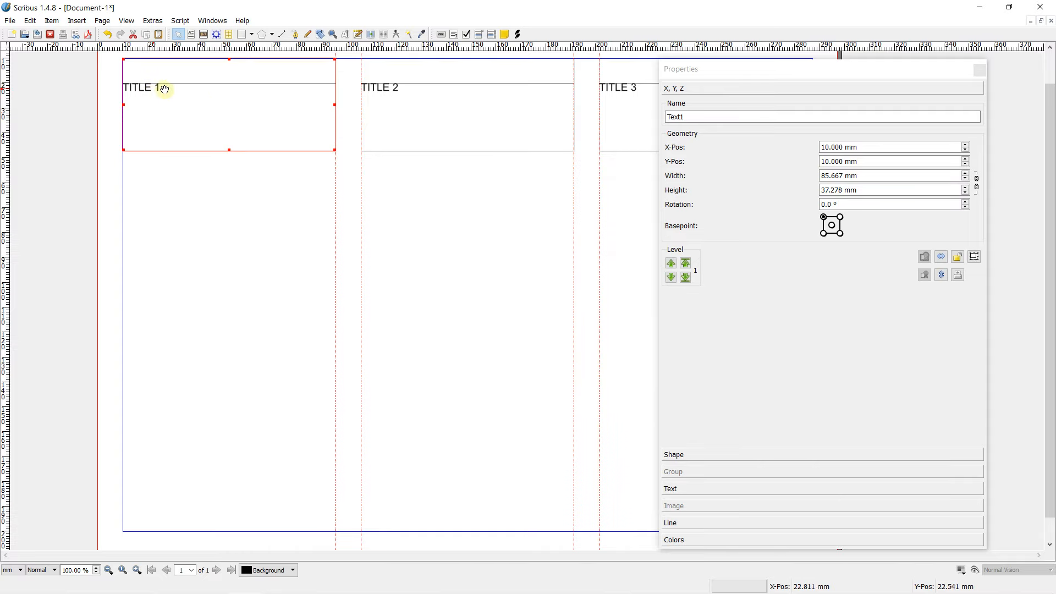
left_click(680, 489)
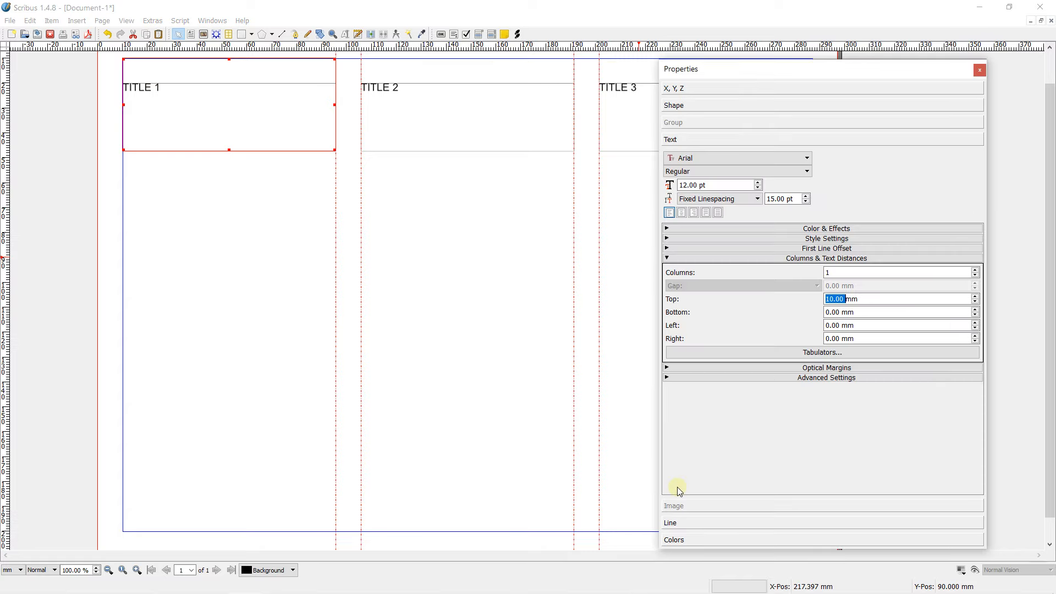
left_click(668, 258)
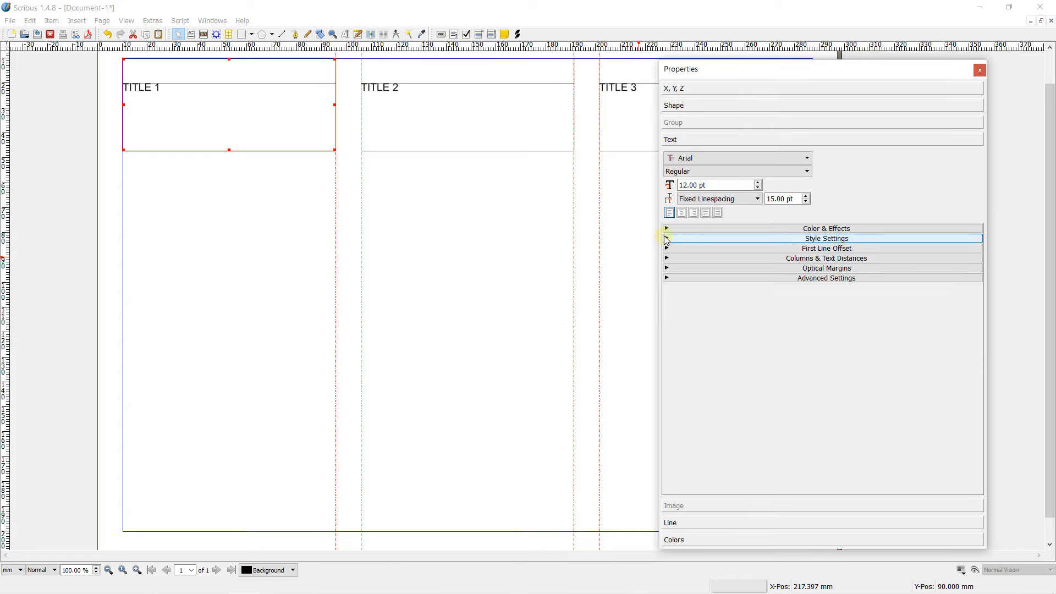
left_click(667, 239)
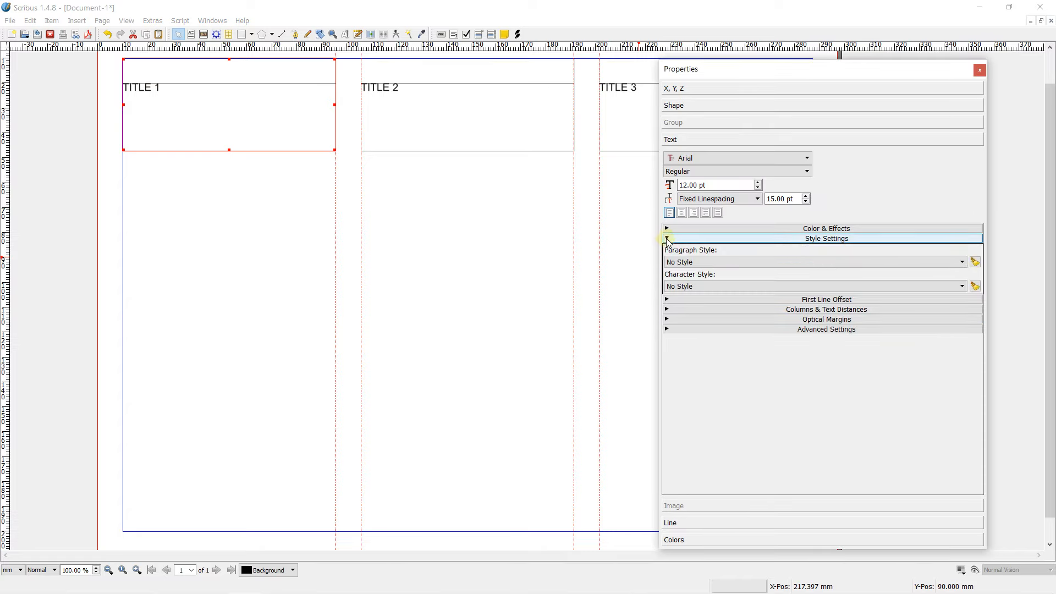
left_click(689, 287)
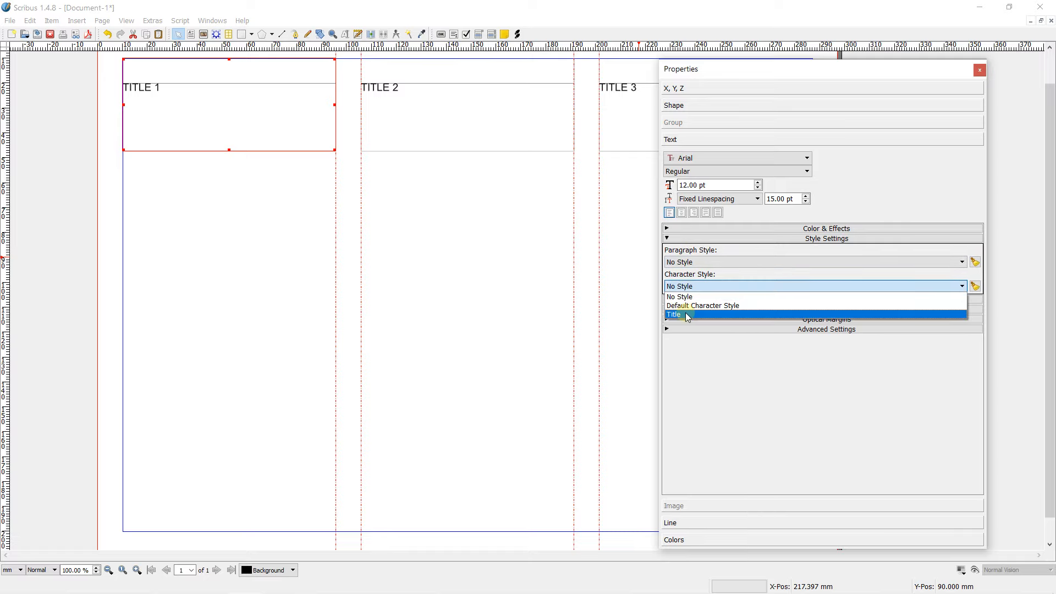
left_click(688, 315)
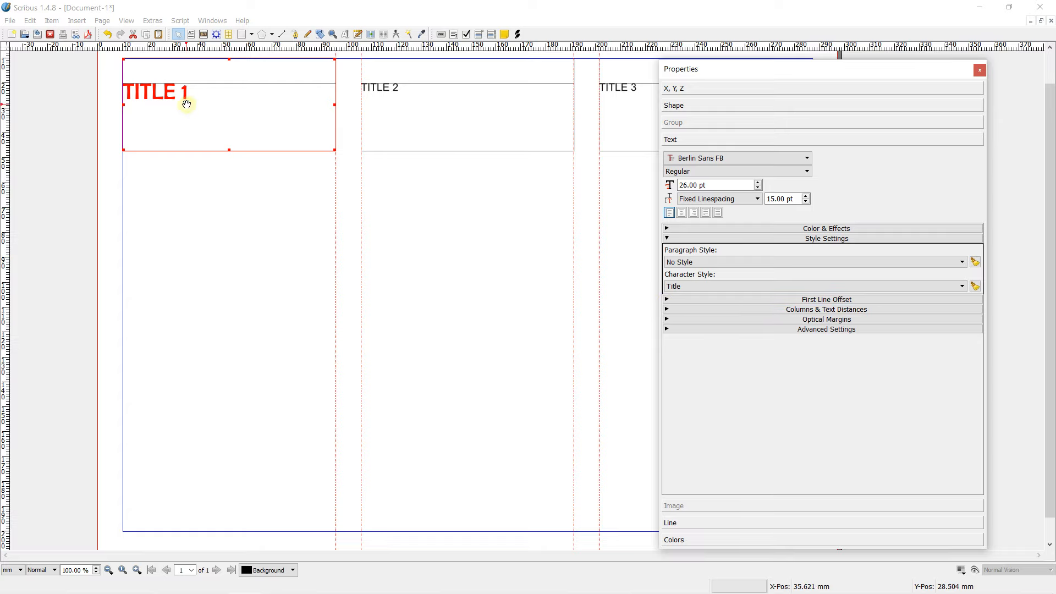
left_click(687, 218)
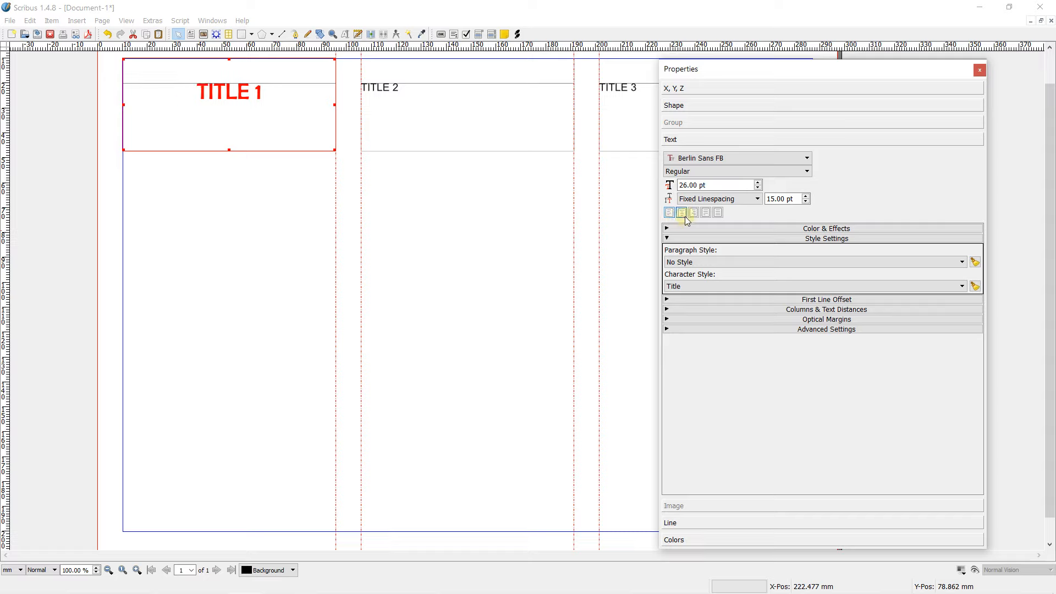
Assign the Title character style to the TITLE 2 frame and centre its text.
left_click(438, 107)
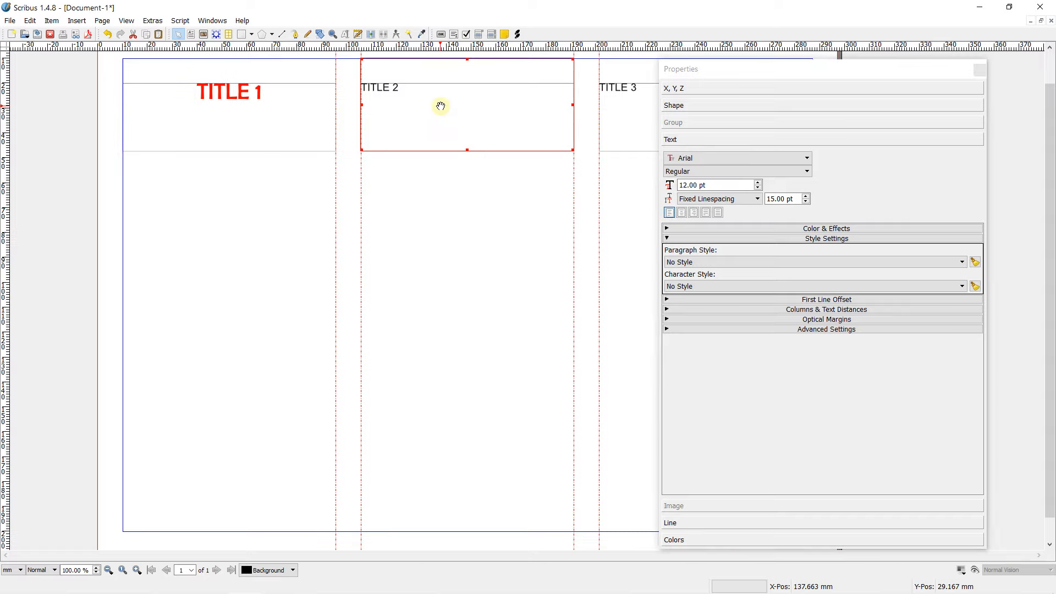
left_click(680, 288)
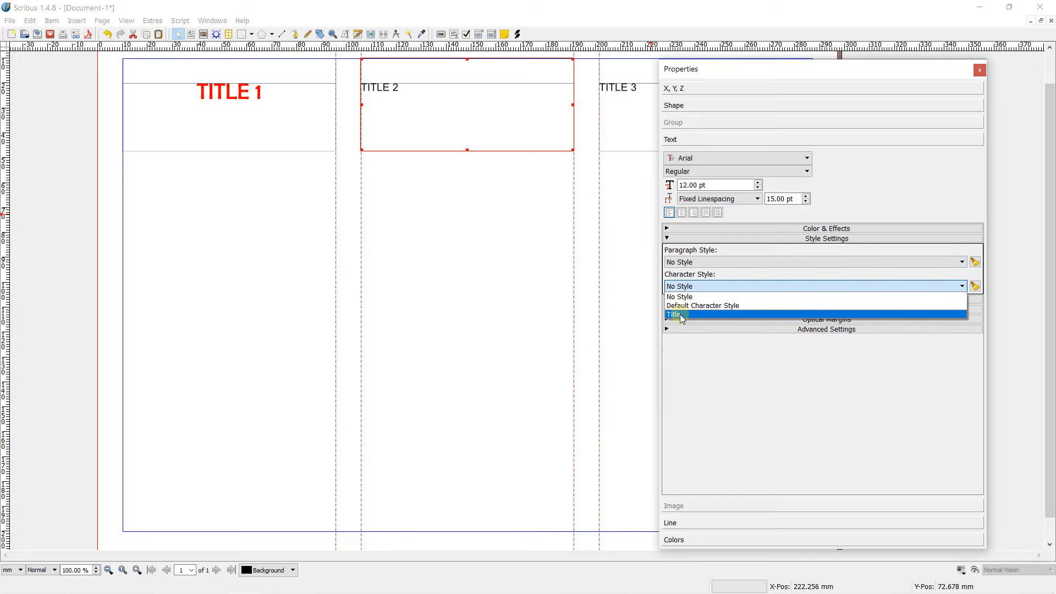
left_click(676, 314)
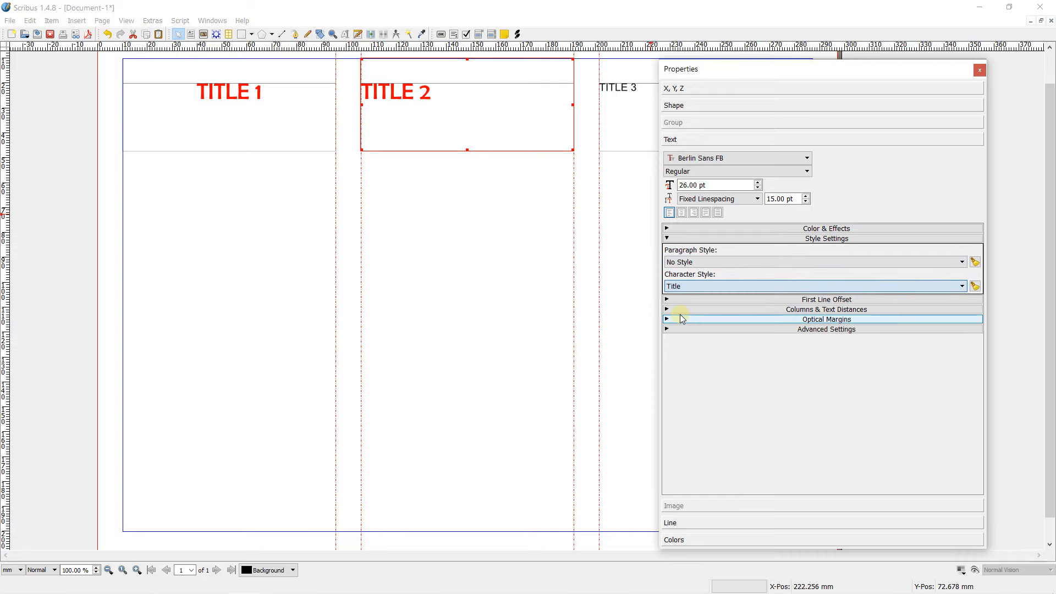
left_click(682, 212)
Assign the Title character style to the TITLE 3 frame and centre its text.
left_click(619, 116)
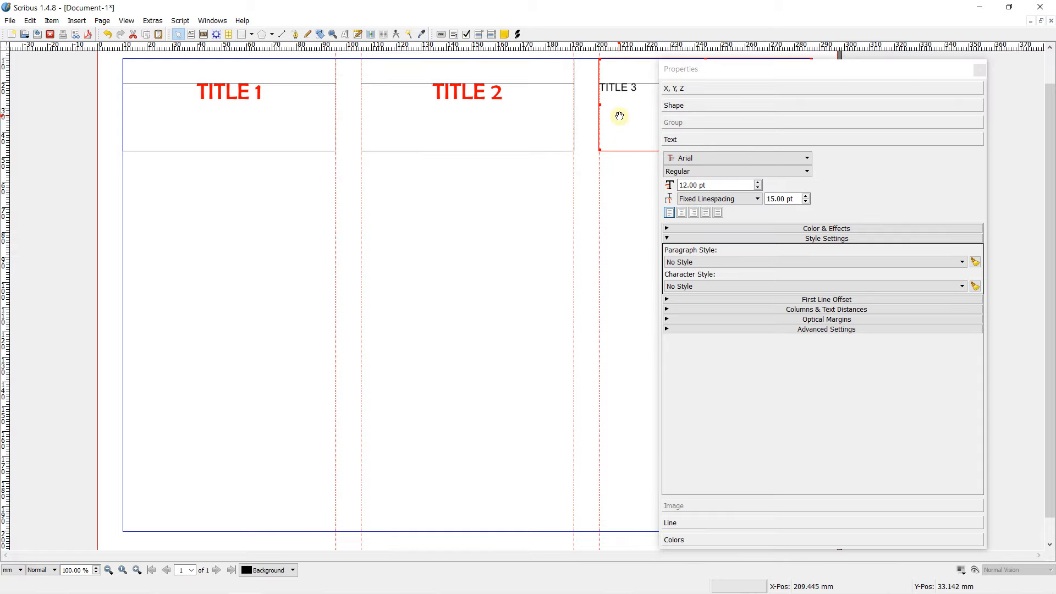
scroll(581, 212, "up", 1)
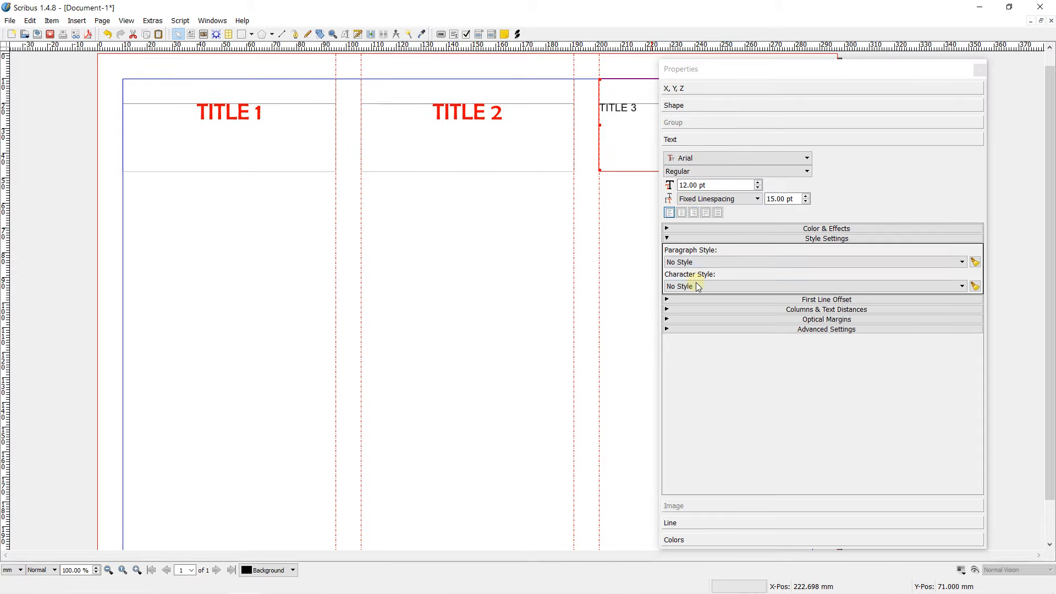
left_click(681, 263)
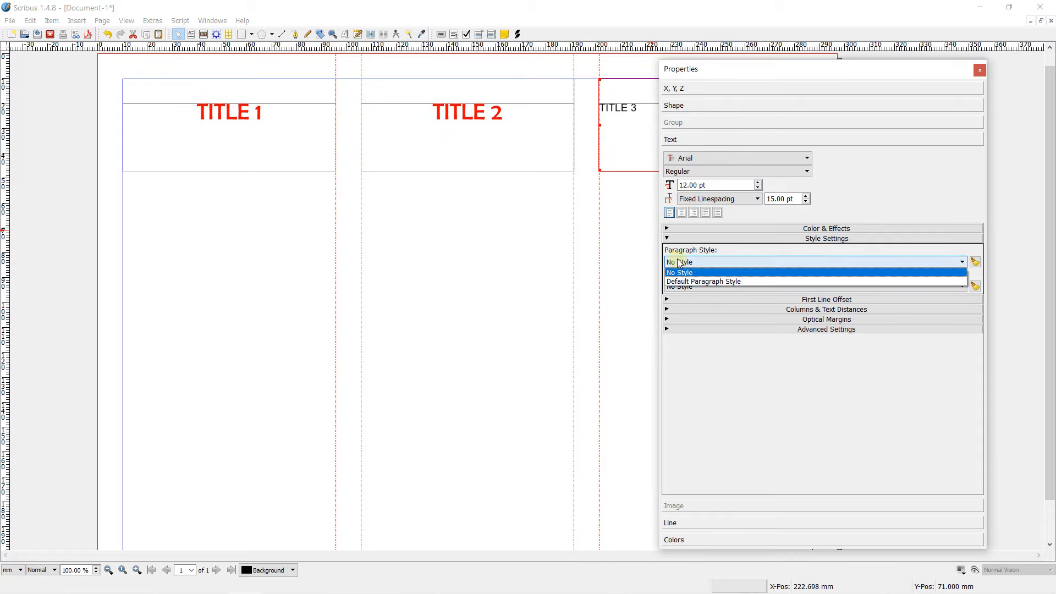
left_click(674, 289)
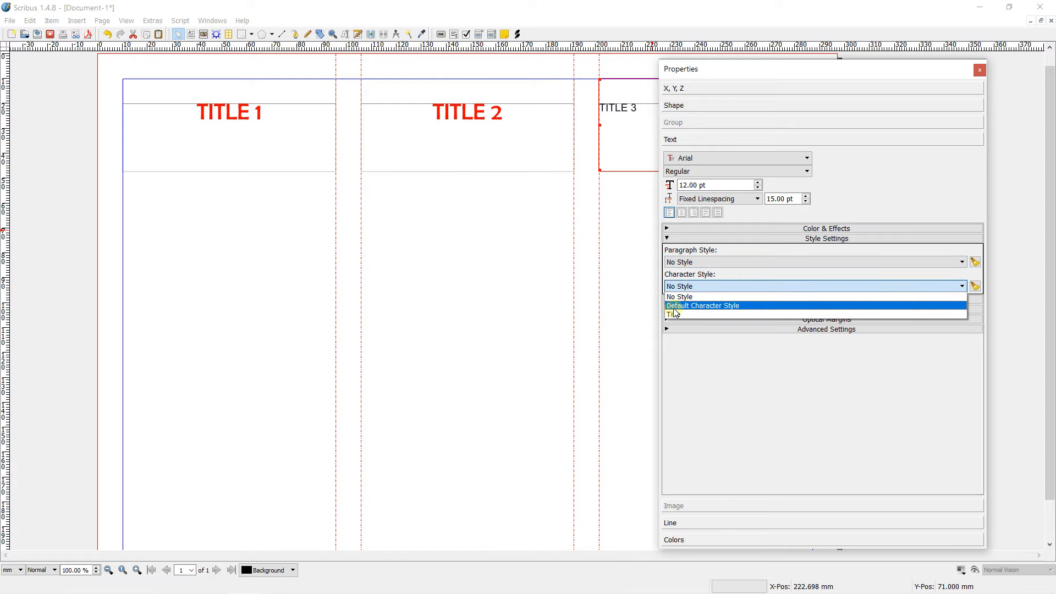
left_click(678, 313)
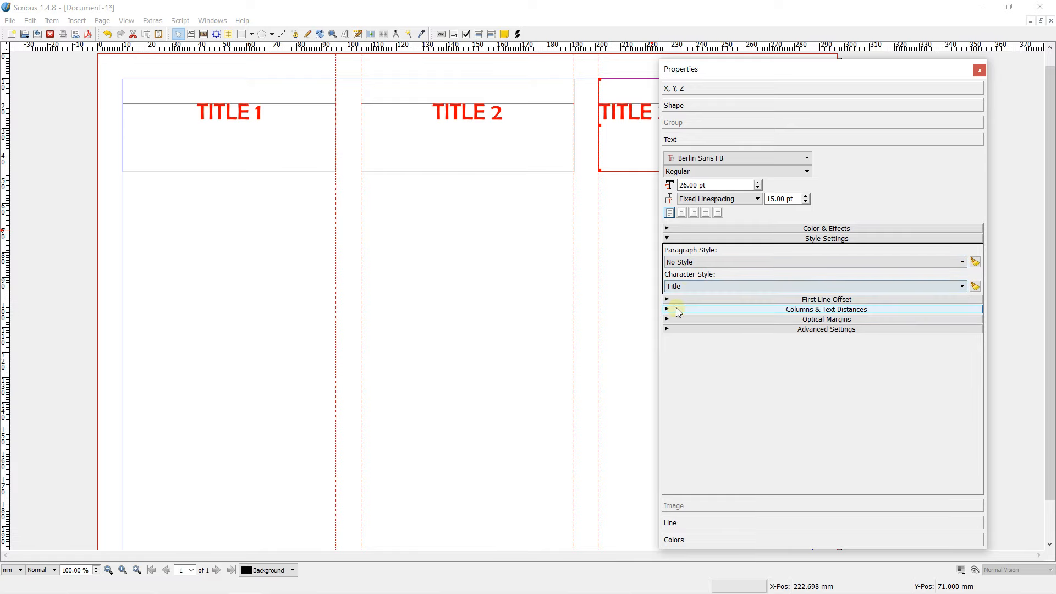
left_click(682, 213)
scroll(427, 233, "down", 1)
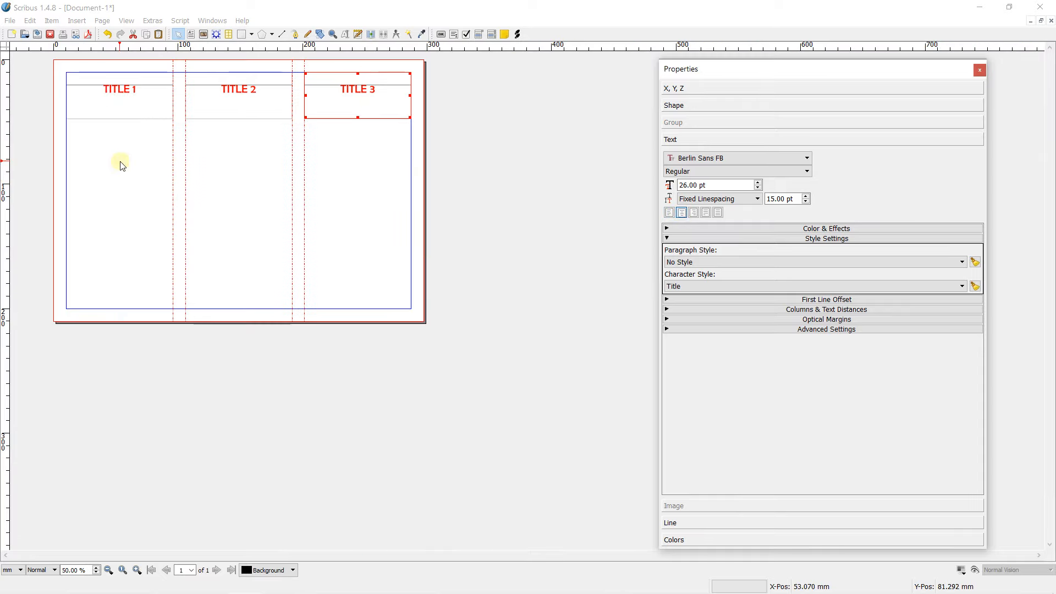
Draw a text frame about 86 by 150 mm below TITLE 1, filling the first column down to the lower page margin.
left_click(53, 145)
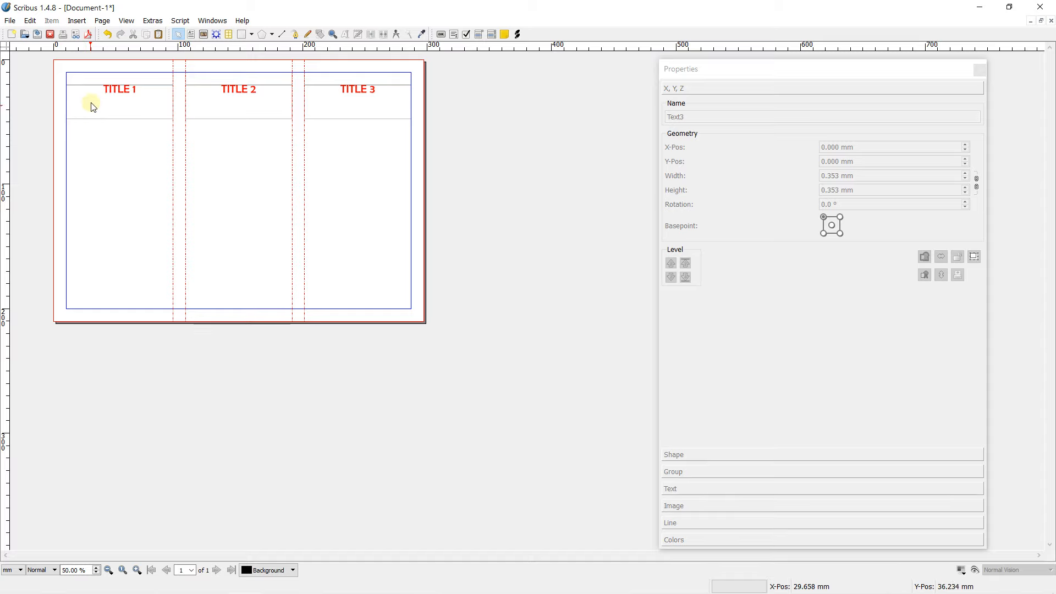
left_click(192, 35)
scroll(110, 104, "up", 1)
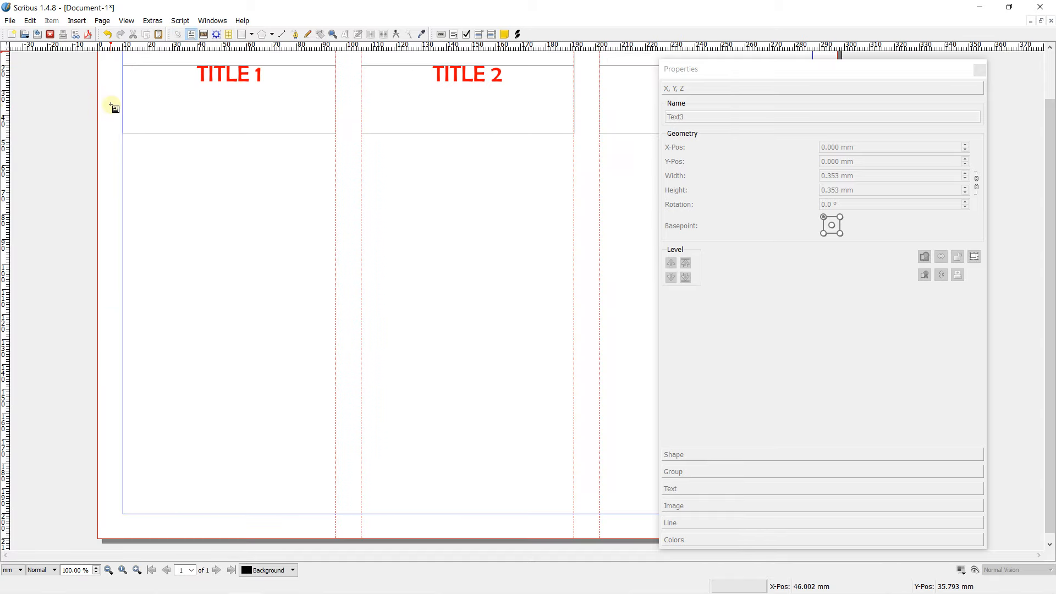
left_click_drag(123, 140, 336, 513)
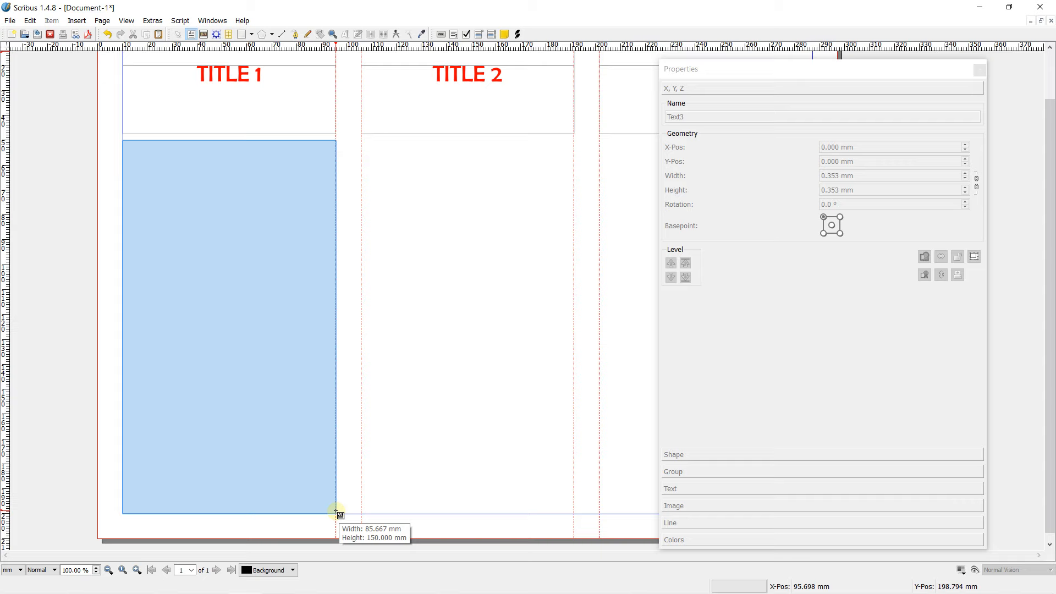
Fill the first column's body frame with 10 non-random paragraphs of Standard Lorem Ipsum sample text.
double_click(140, 148)
right_click(141, 147)
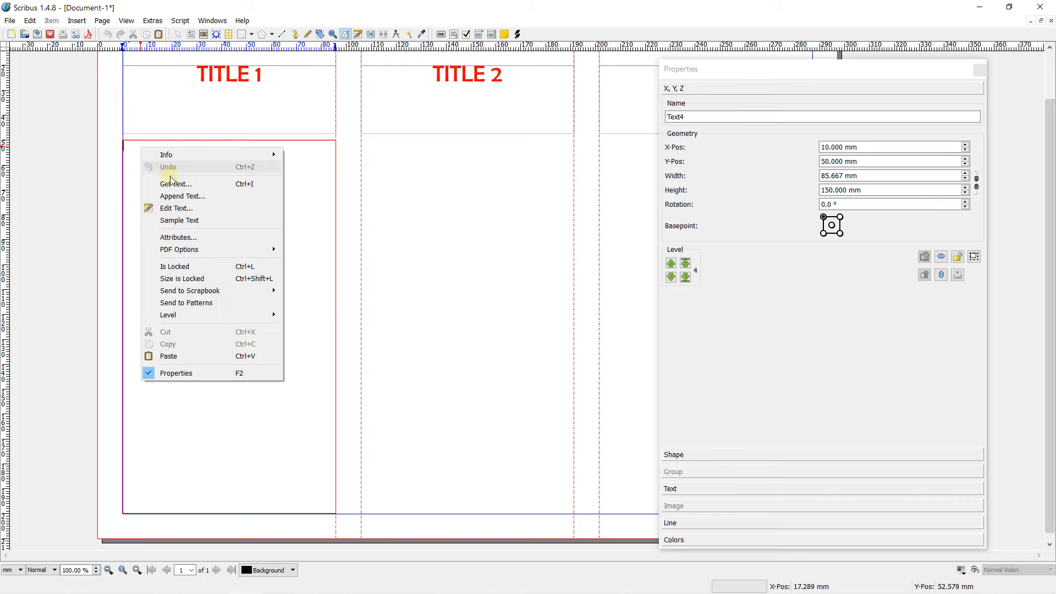
left_click(184, 221)
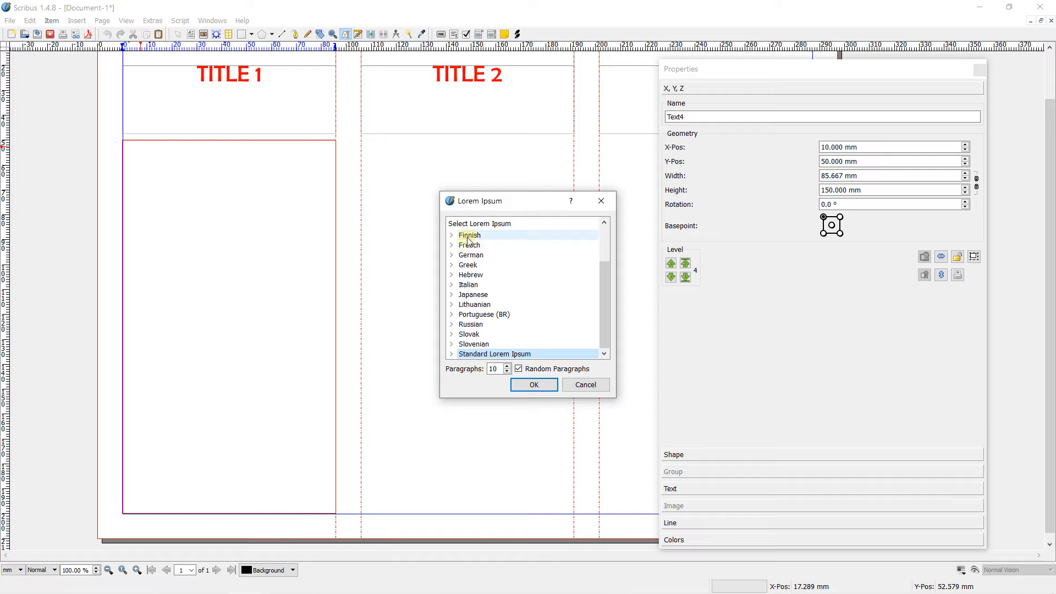
left_click(519, 369)
left_click(532, 385)
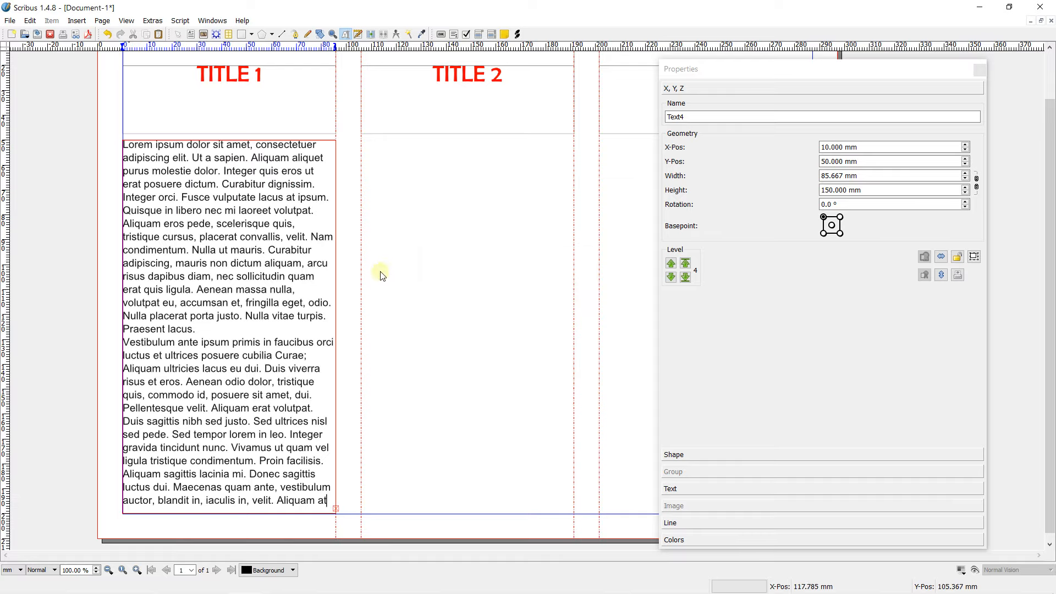
left_click(76, 173)
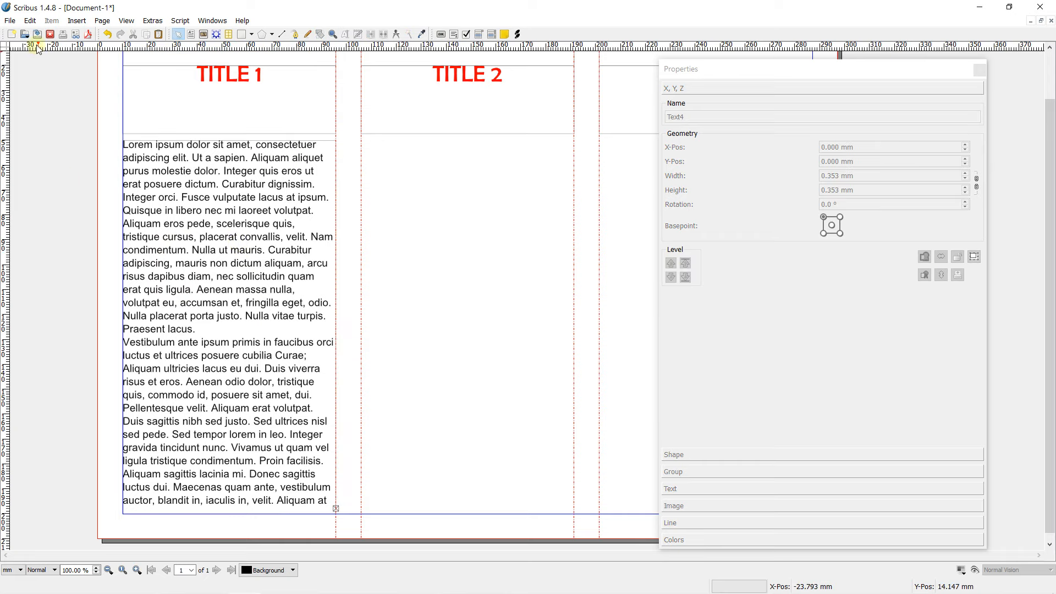
Create a new paragraph style in the Style Manager, name it "Content" and open its character style settings.
left_click(30, 21)
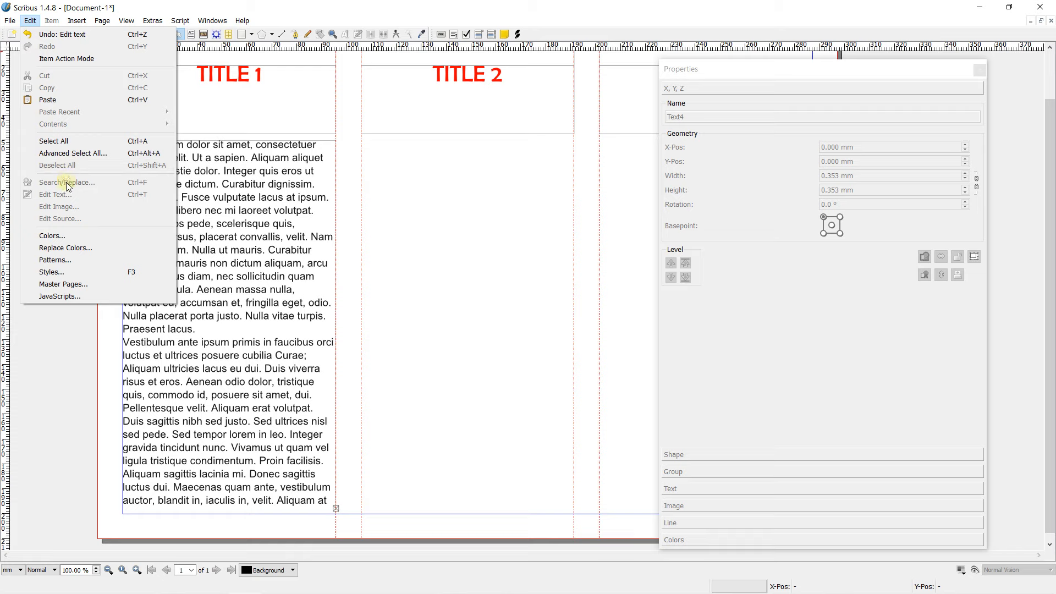
left_click(51, 272)
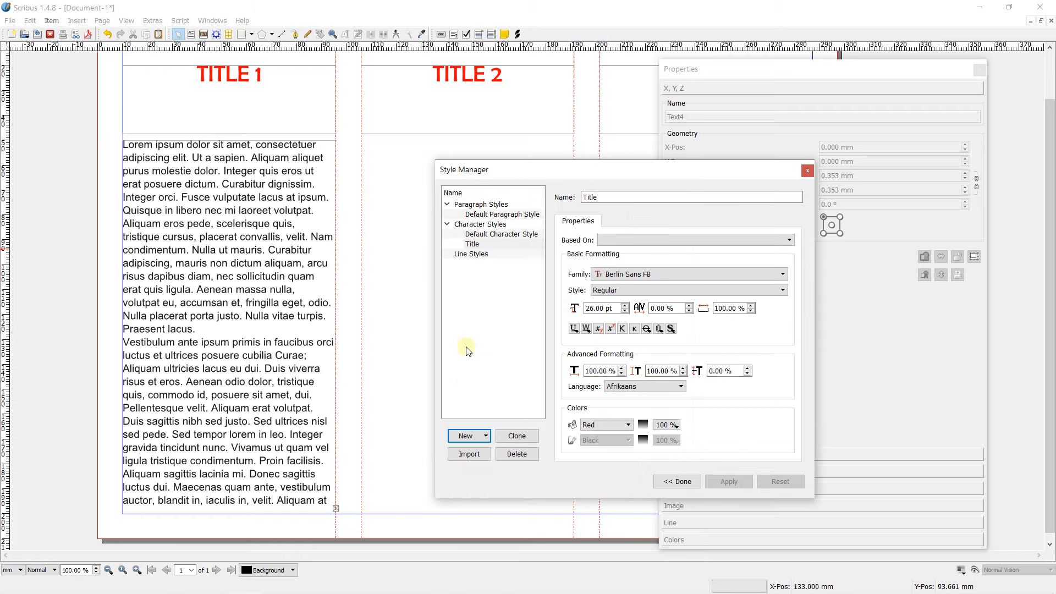
left_click(469, 436)
left_click(482, 452)
triple_click(589, 198)
left_click_drag(589, 199, 580, 203)
type("c")
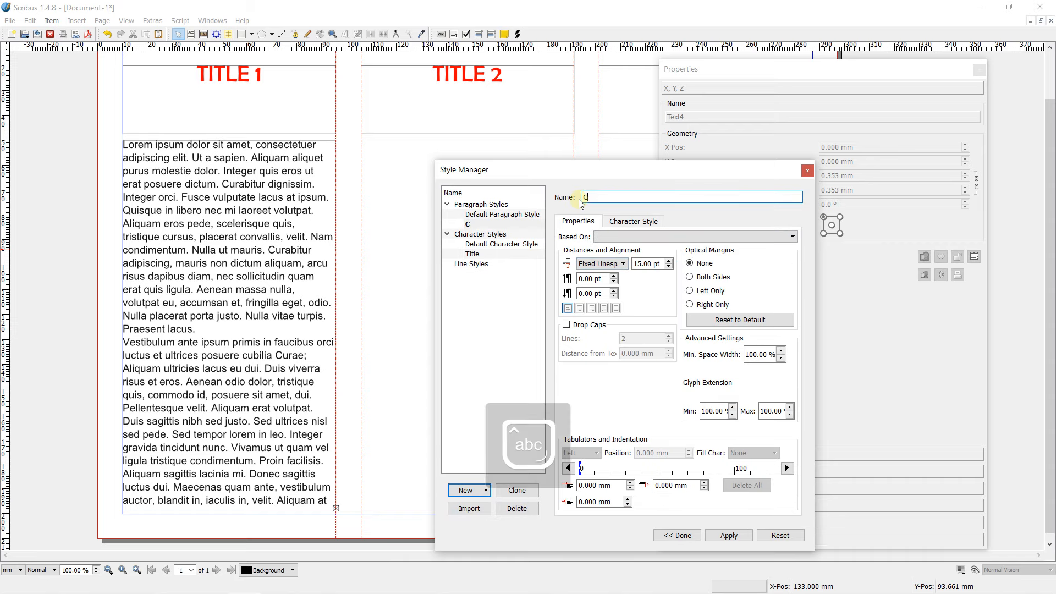
type("ont")
type("eb")
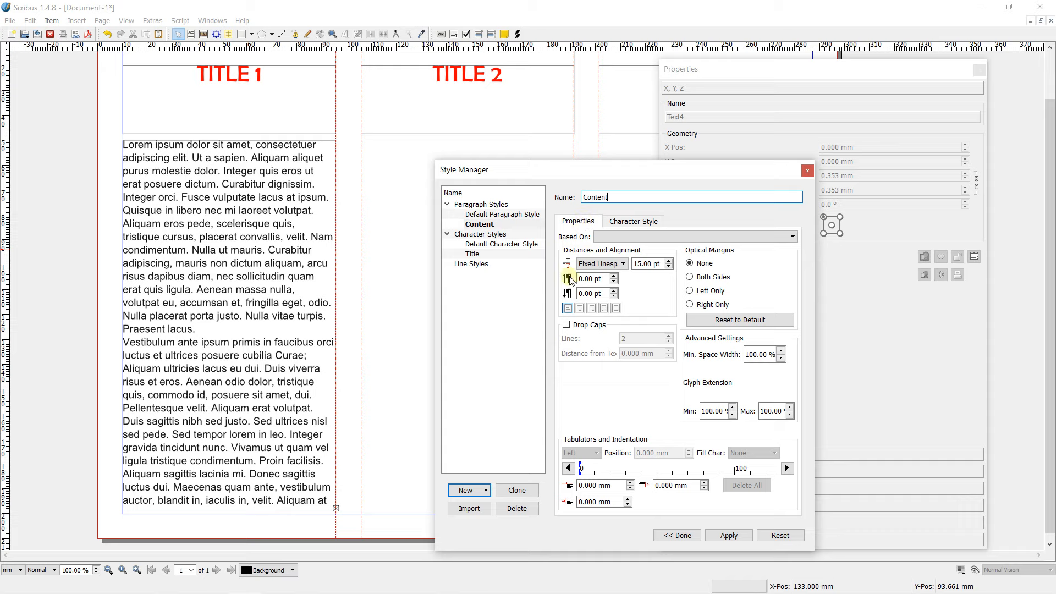
left_click(624, 221)
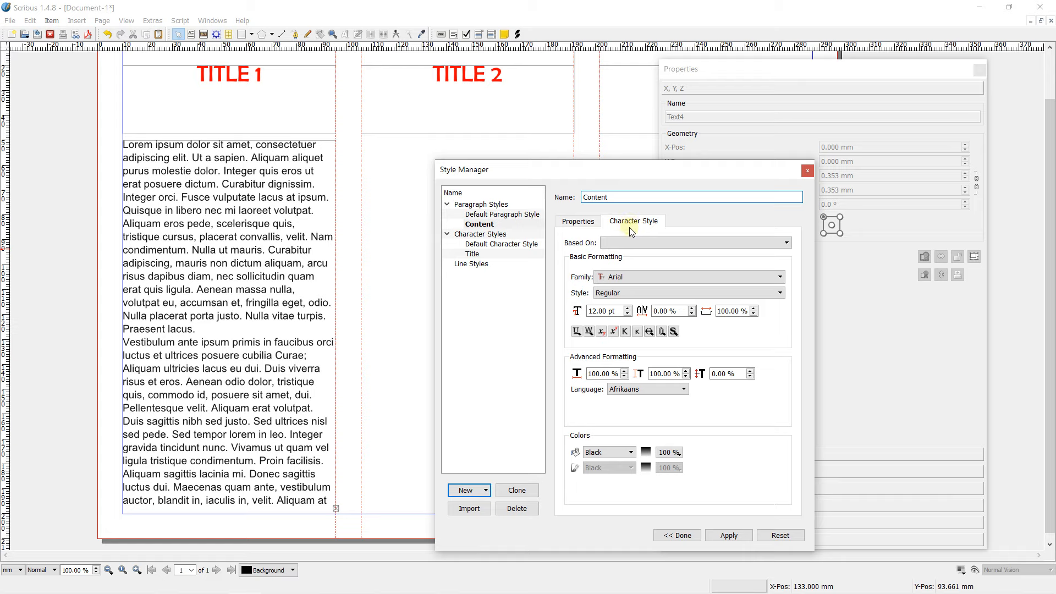
Set the Content paragraph style's font family to Cambria and its text colour to Blue.
left_click(627, 277)
left_click(628, 278)
left_click(627, 276)
scroll(629, 352, "down", 5)
scroll(629, 352, "down", 4)
scroll(626, 314, "down", 1)
left_click(622, 312)
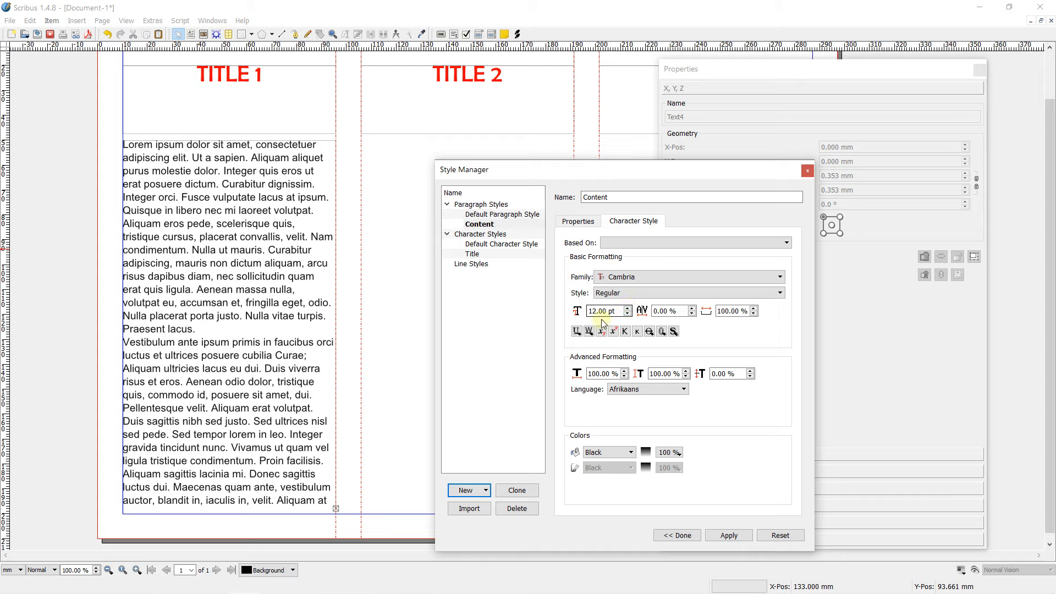
left_click(605, 453)
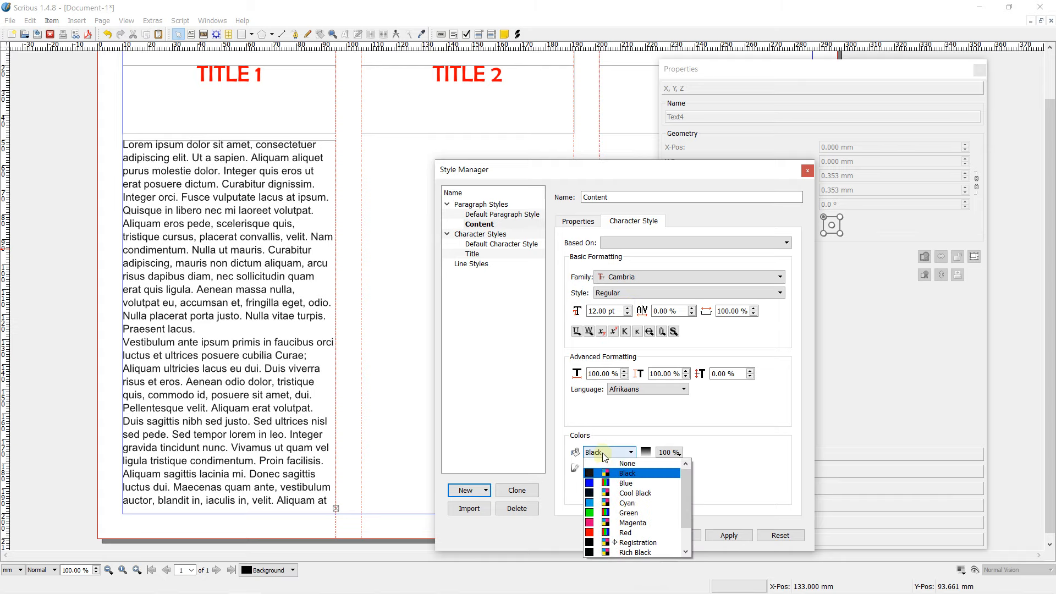
left_click(612, 483)
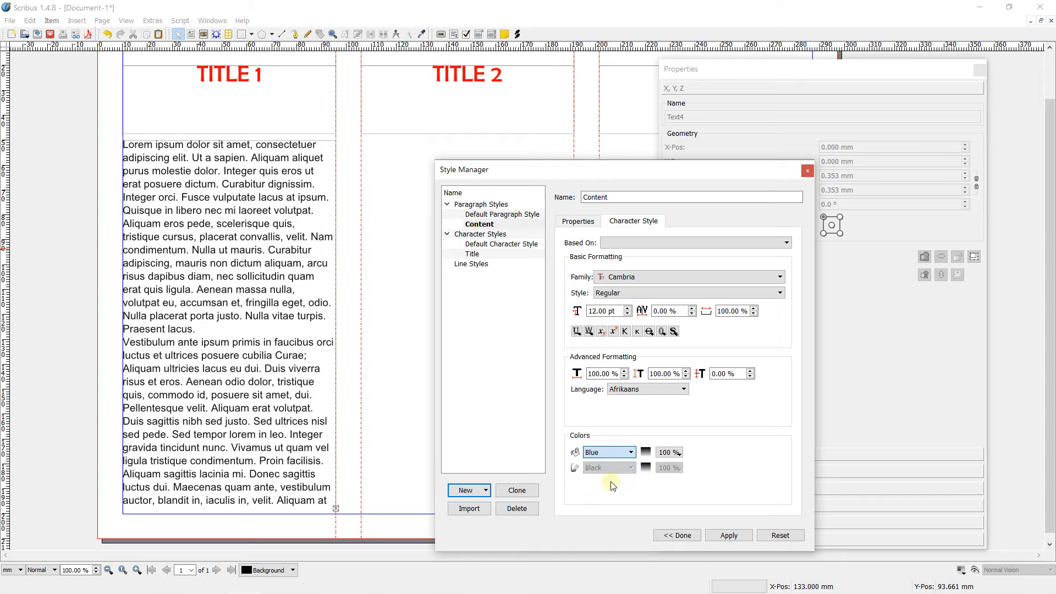
Set the Content paragraph style's alignment to justified, apply the style and close the Style Manager.
left_click(577, 221)
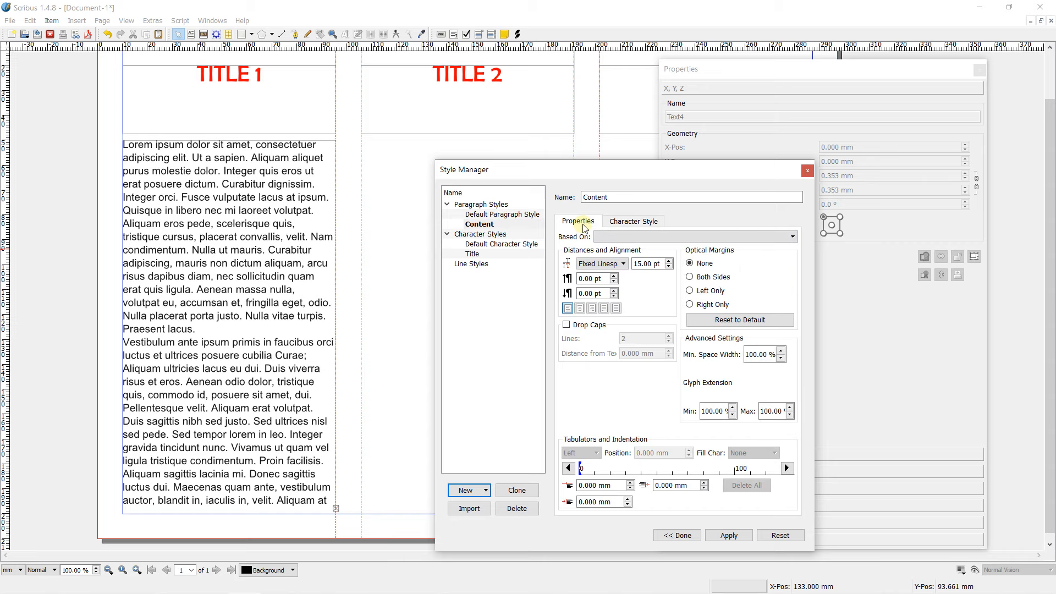
left_click(605, 309)
left_click(719, 534)
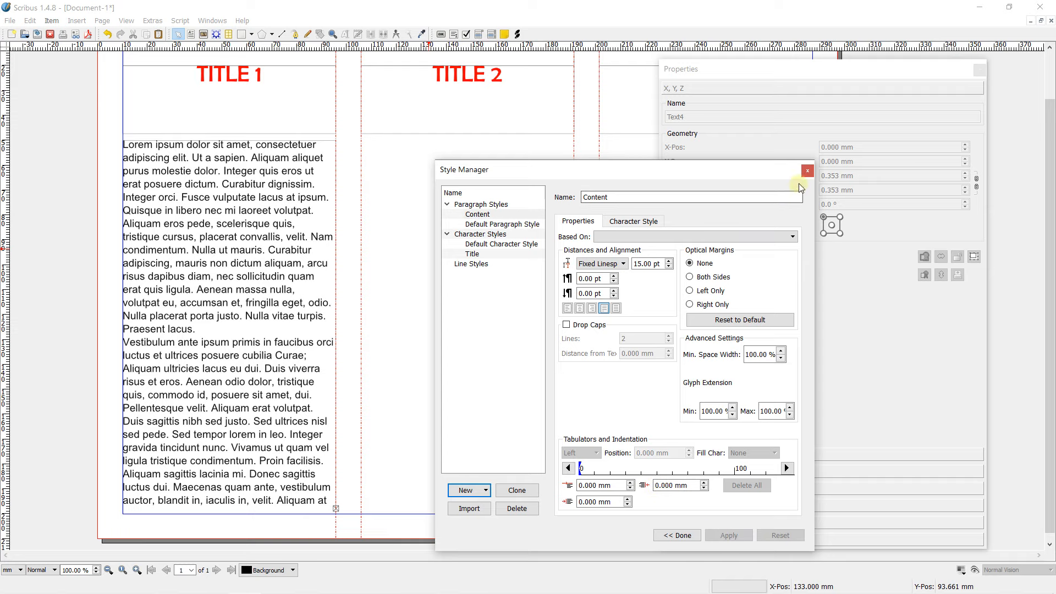
left_click(807, 171)
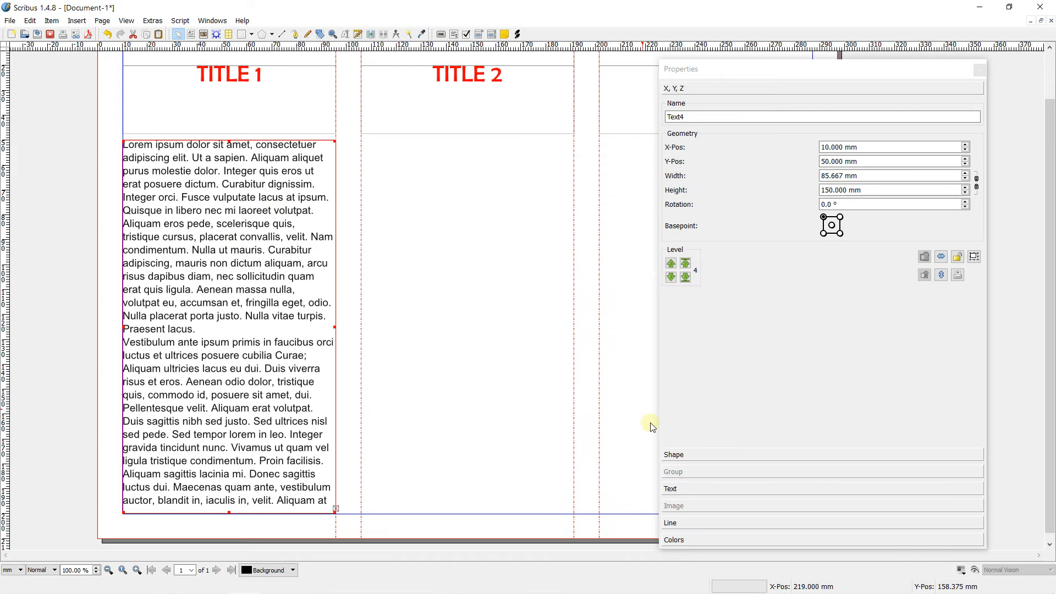
Assign the Content paragraph style to the body text frame in the first column.
left_click(671, 488)
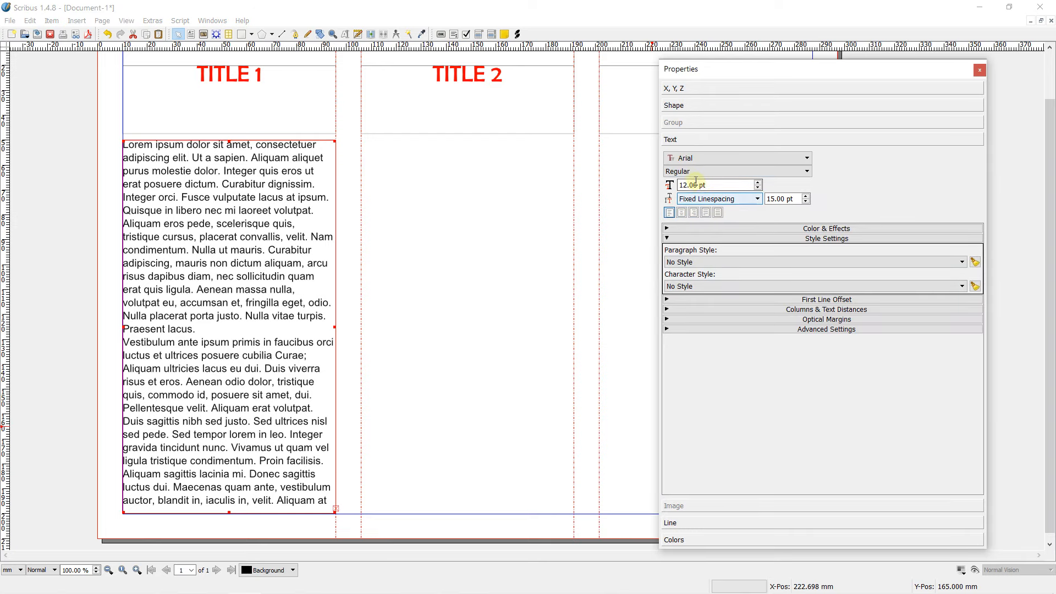
left_click(672, 239)
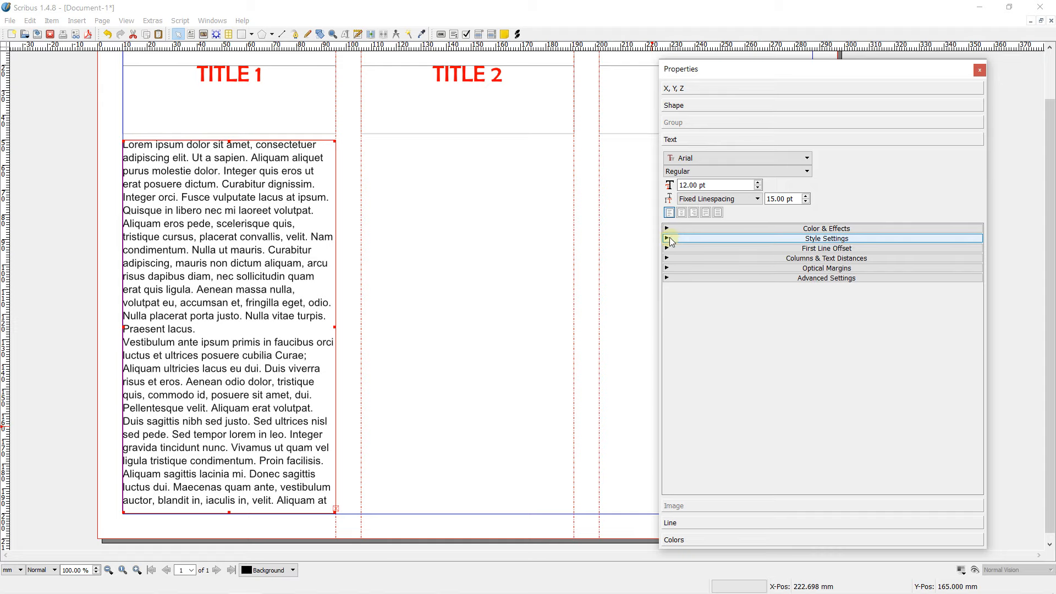
left_click(672, 241)
left_click(668, 240)
left_click(668, 240)
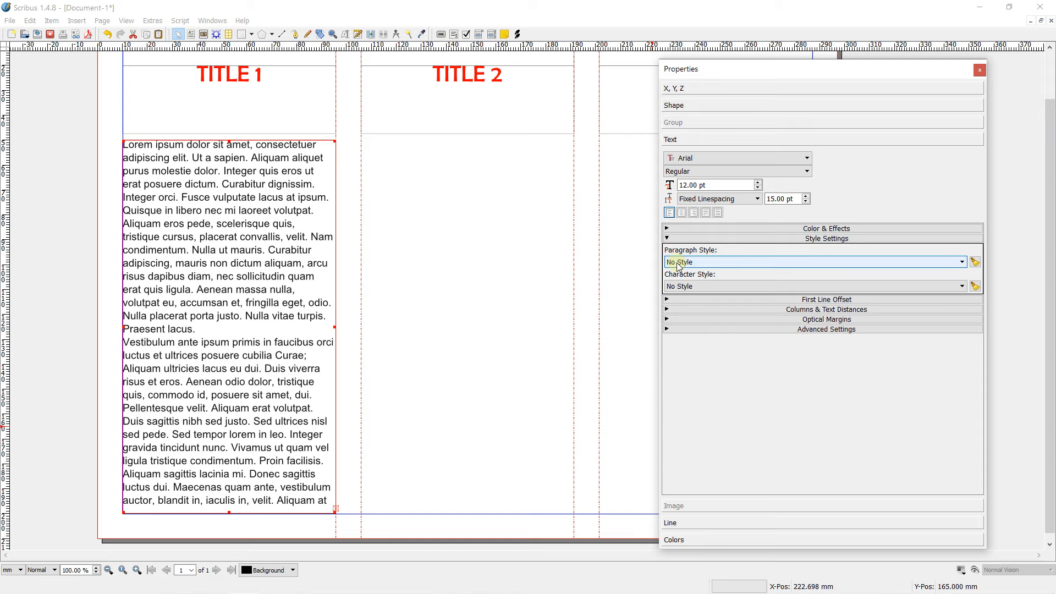
left_click(680, 262)
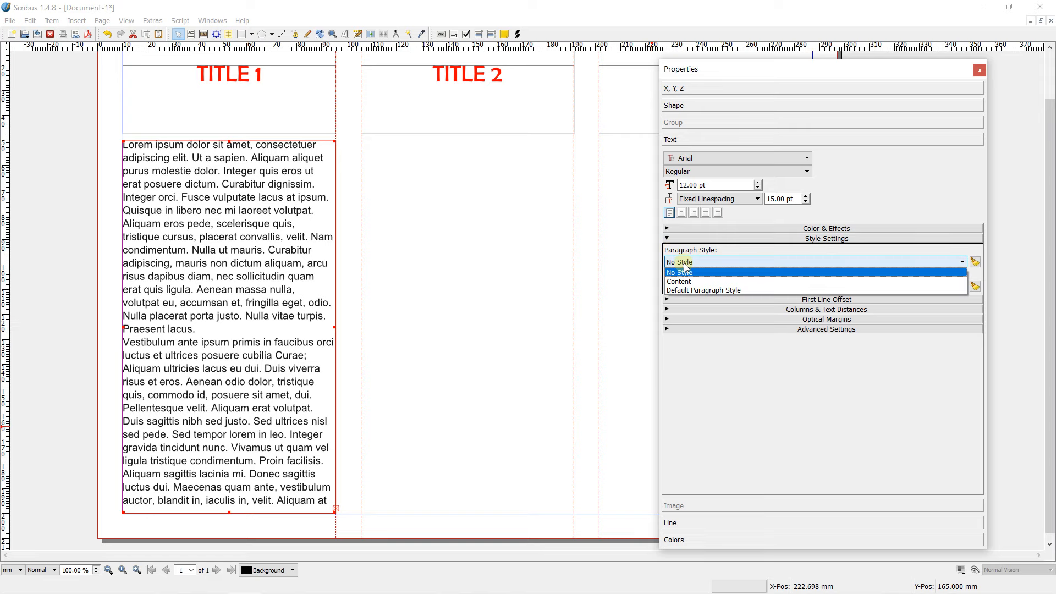
left_click(685, 286)
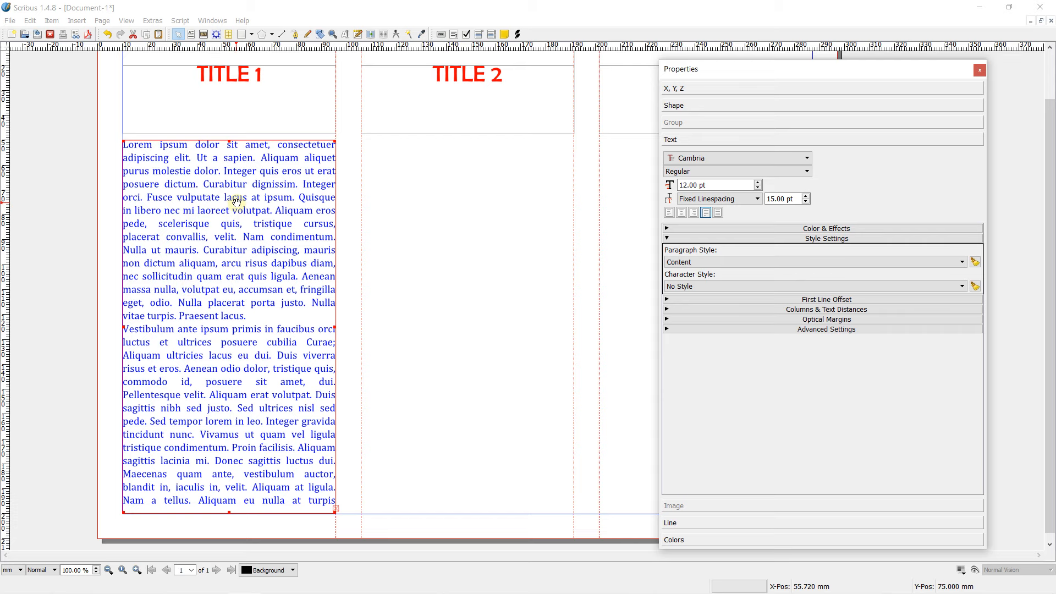
Place copies of the first column's body frame in the second and third columns, aligned at the same height.
left_click_drag(237, 202, 474, 198)
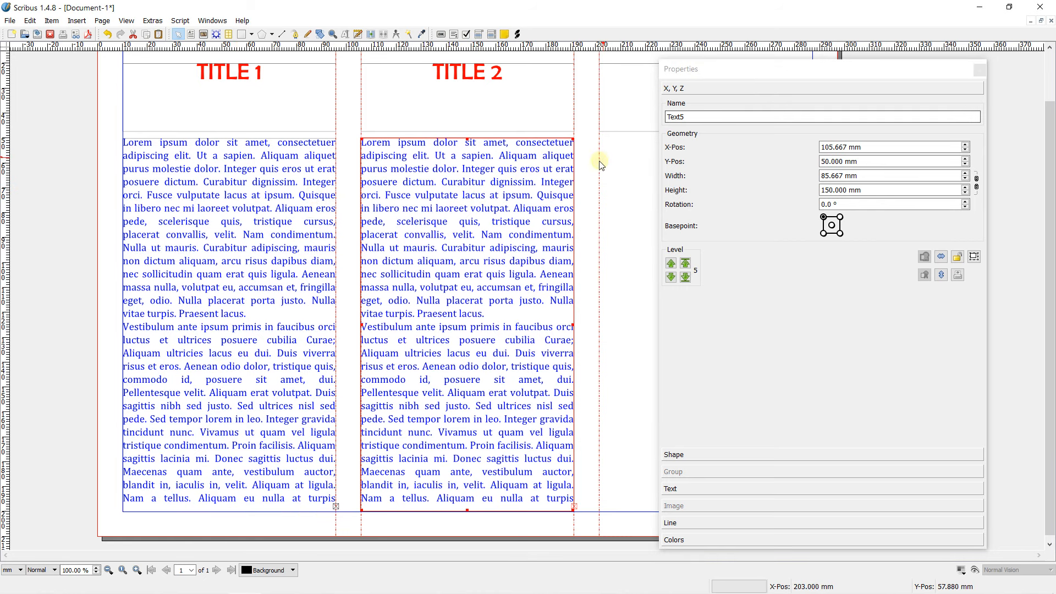
left_click_drag(542, 192, 773, 184)
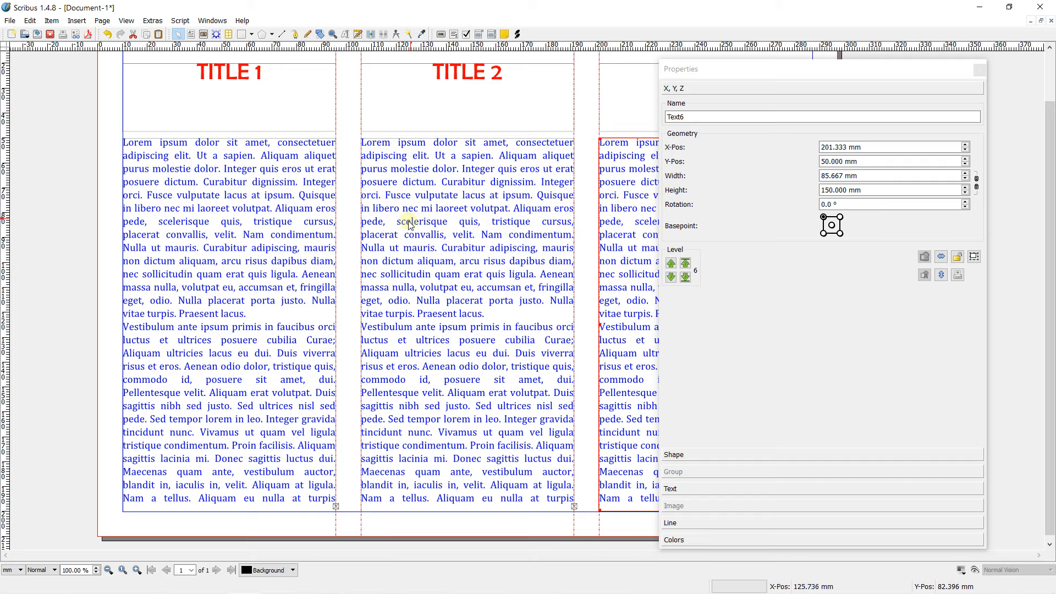
Edit the Title character style in the Style Manager and set its font size to 40 pt.
scroll(410, 226, "up", 2)
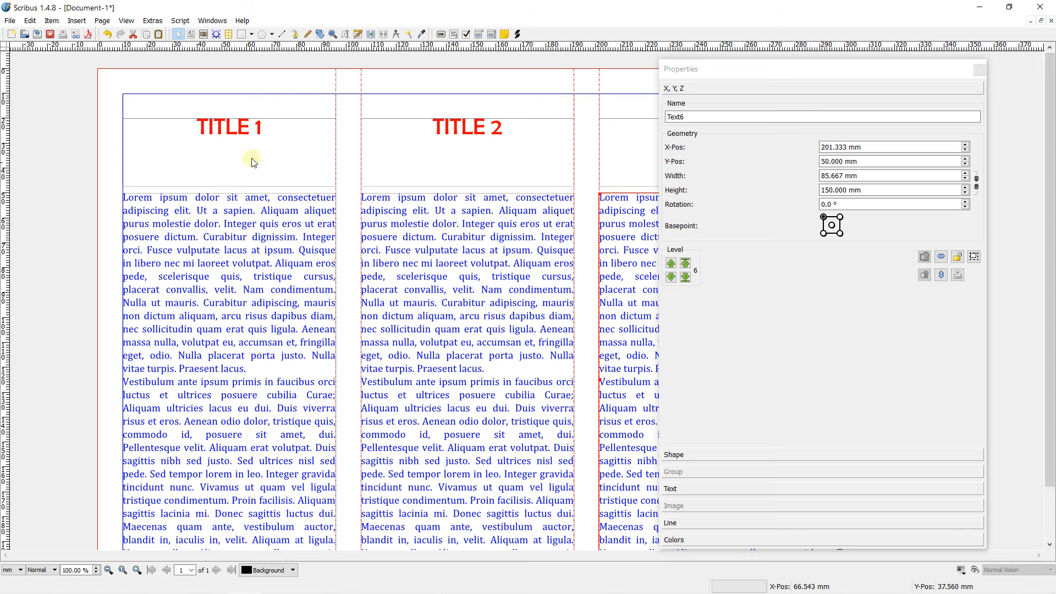
left_click(226, 136)
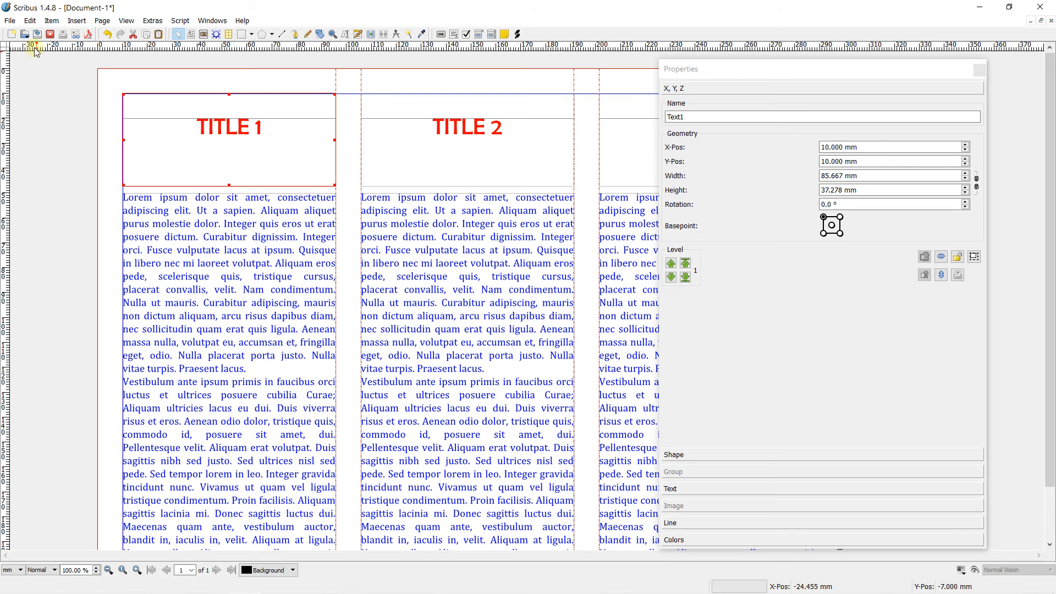
left_click(29, 21)
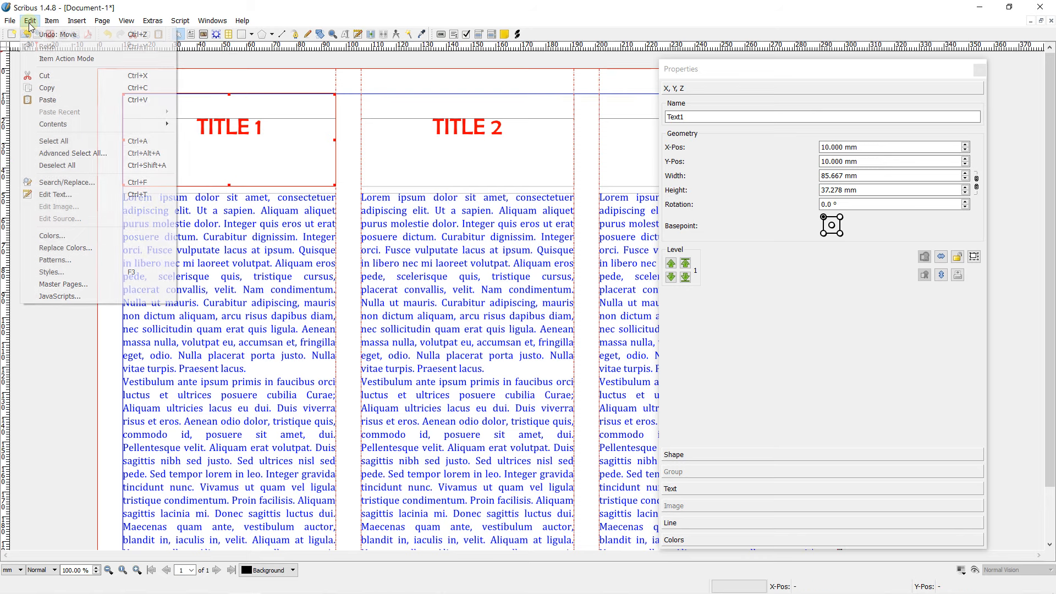
left_click(63, 272)
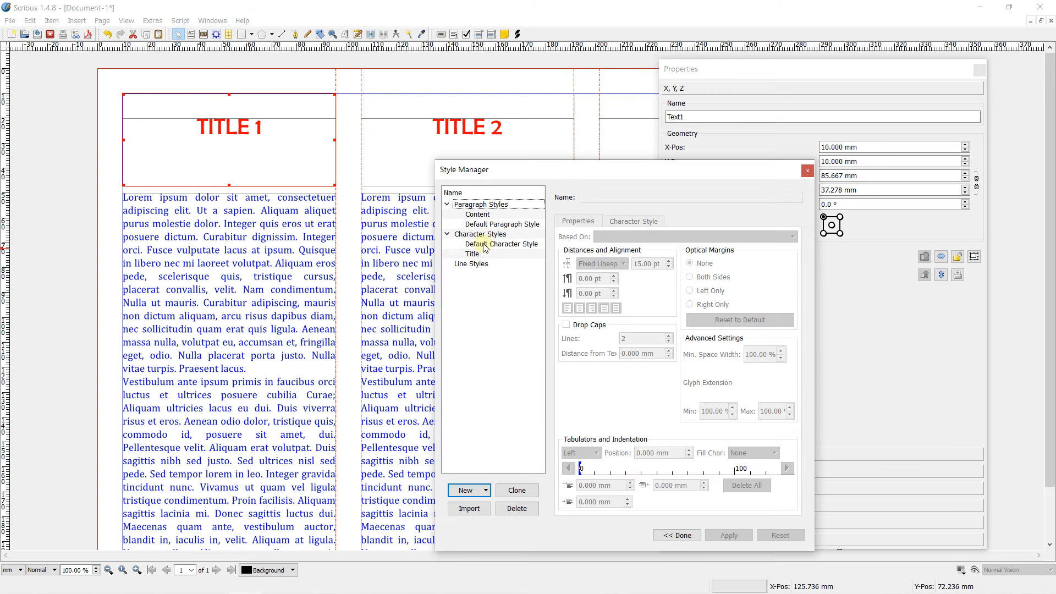
left_click(473, 255)
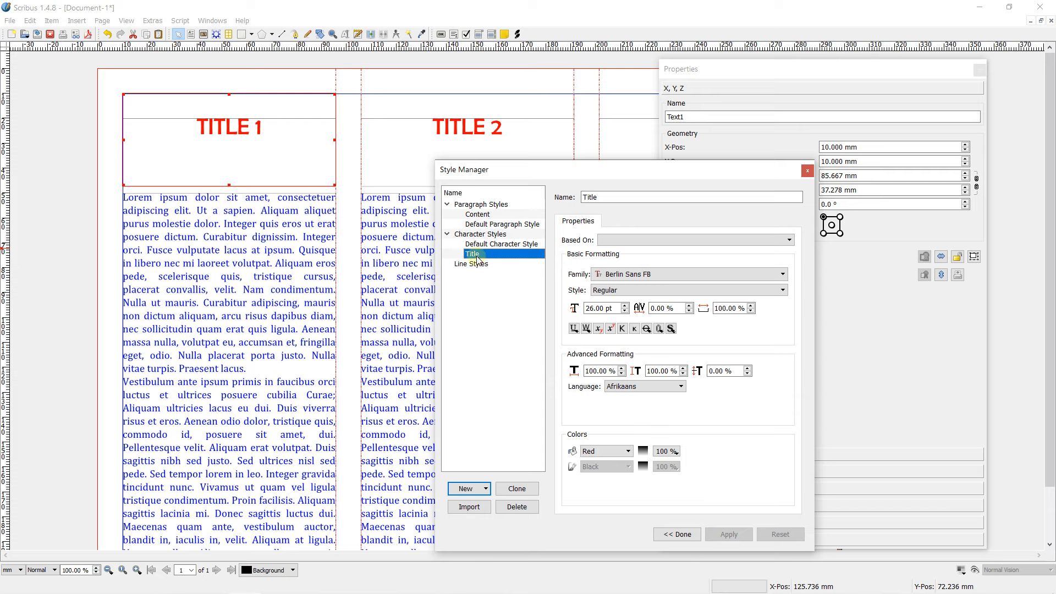
left_click(626, 305)
left_click(626, 305)
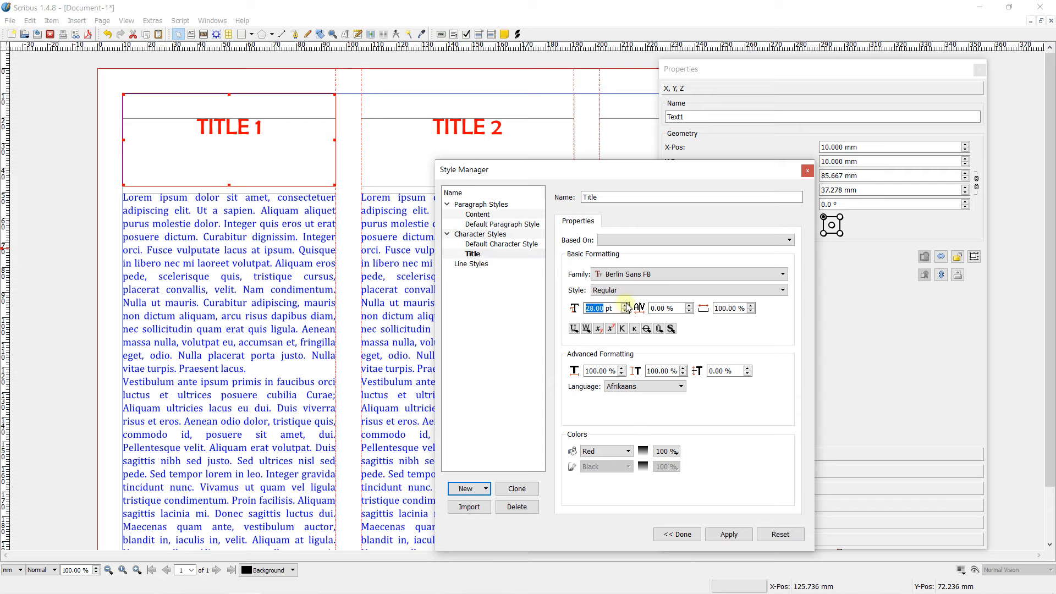
left_click(626, 306)
Set the Title character style's text colour to Green, apply the change and close the Style Manager.
left_click(611, 451)
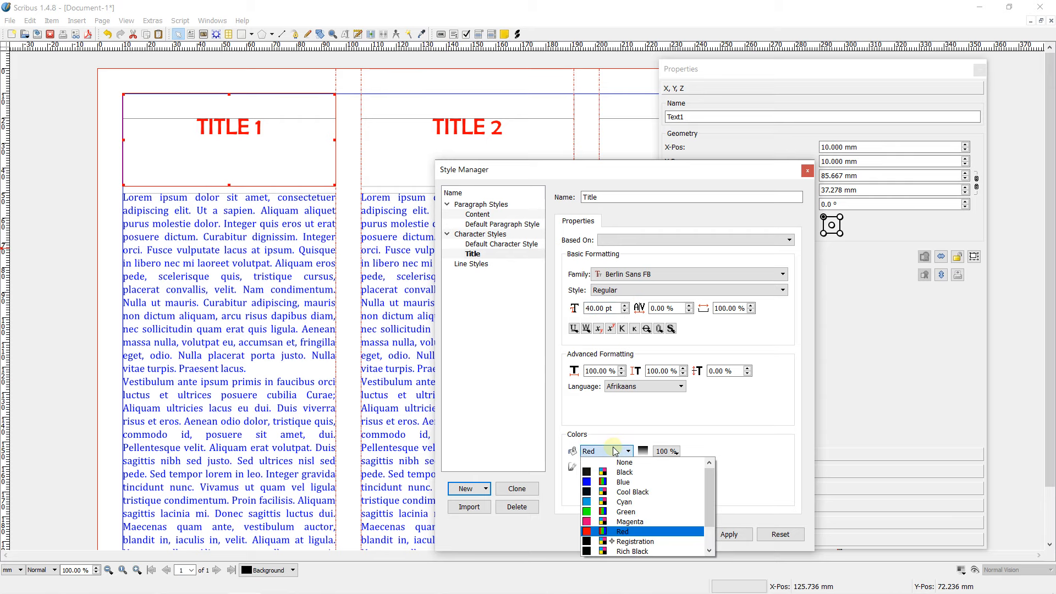
left_click(612, 512)
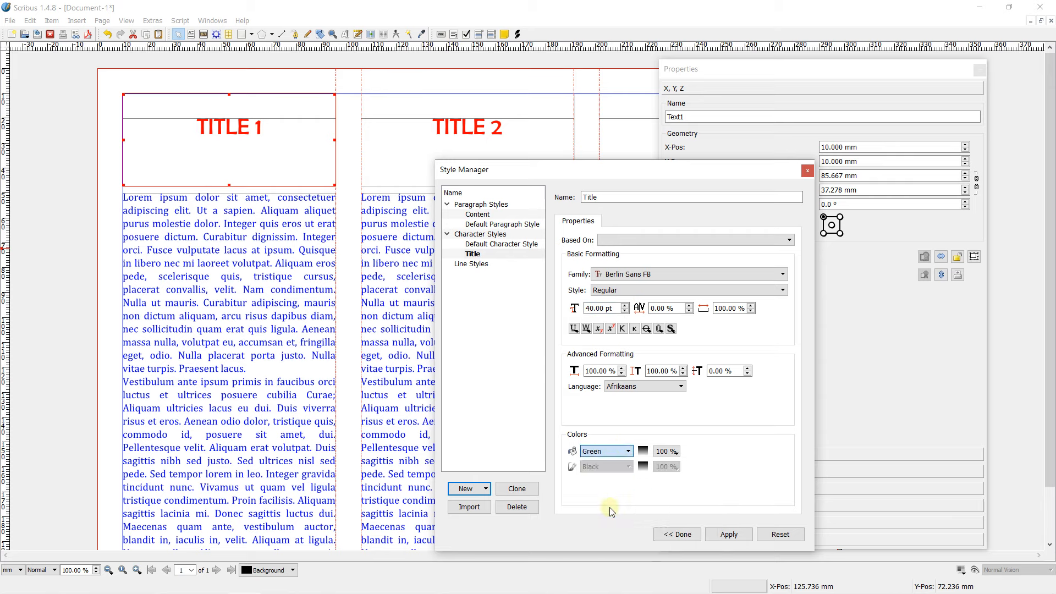
left_click(727, 534)
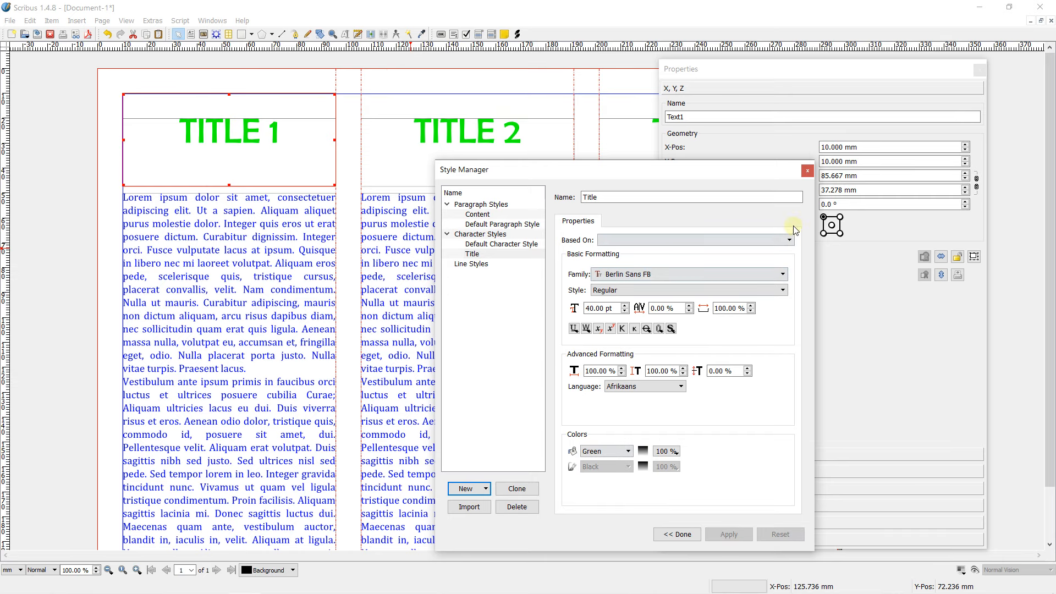
left_click(806, 172)
Examine the whole page layout and the body text frames in the three columns.
scroll(484, 231, "down", 1)
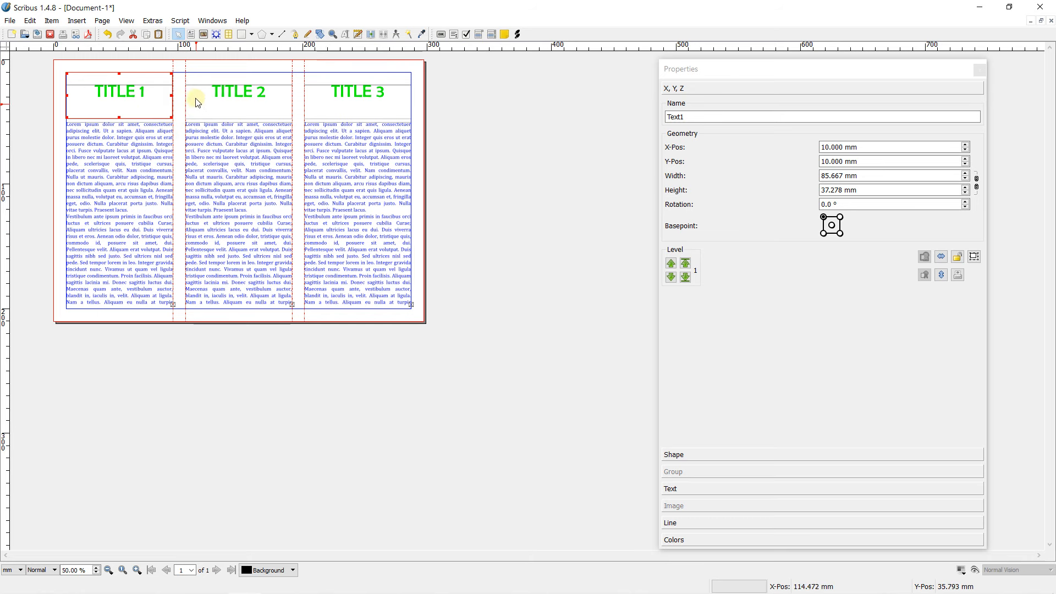
left_click(117, 179)
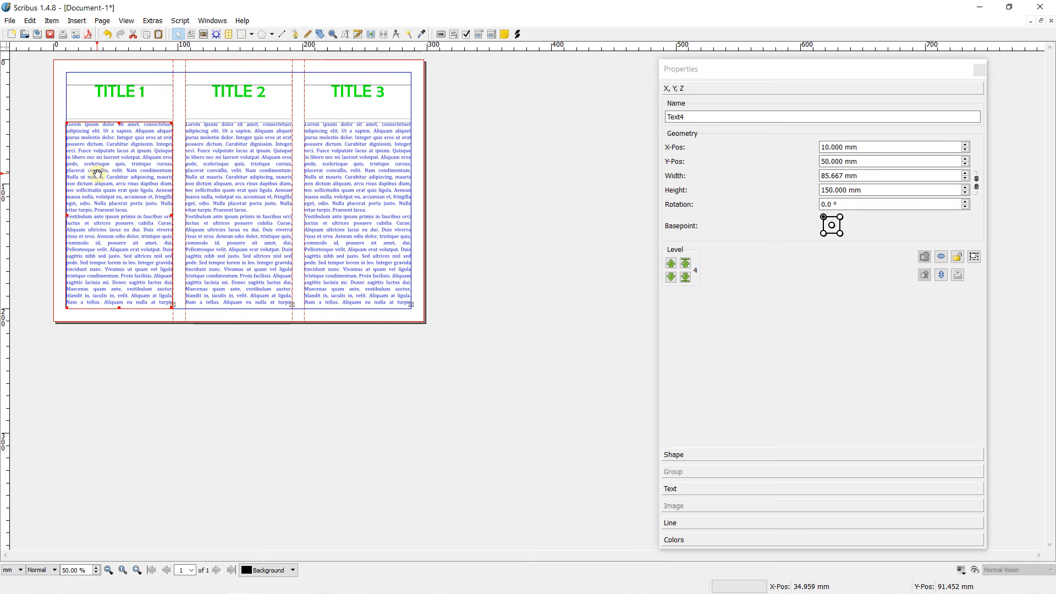
scroll(113, 182, "up", 1)
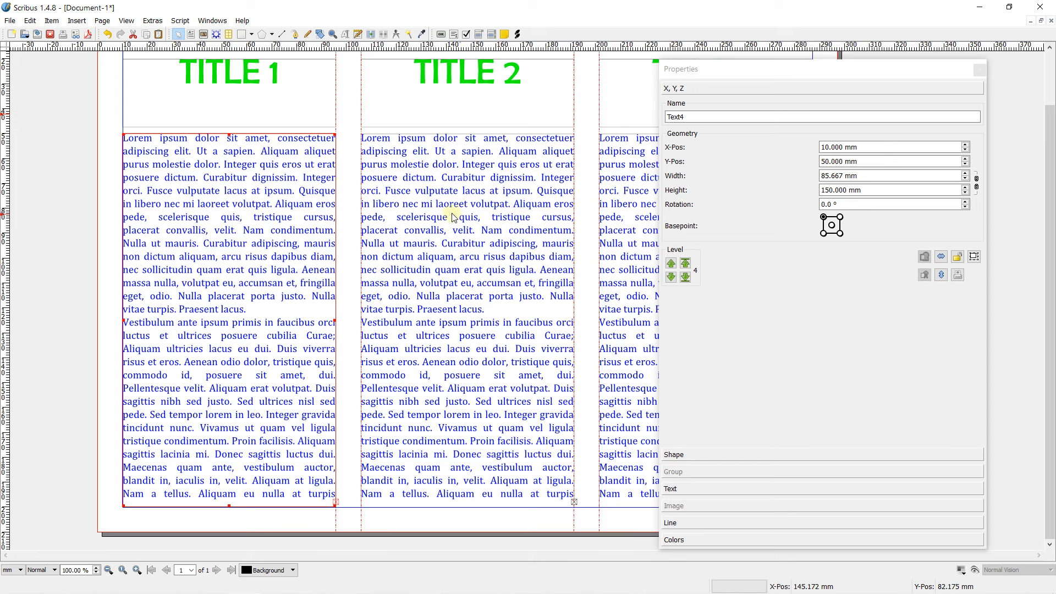
left_click(604, 223)
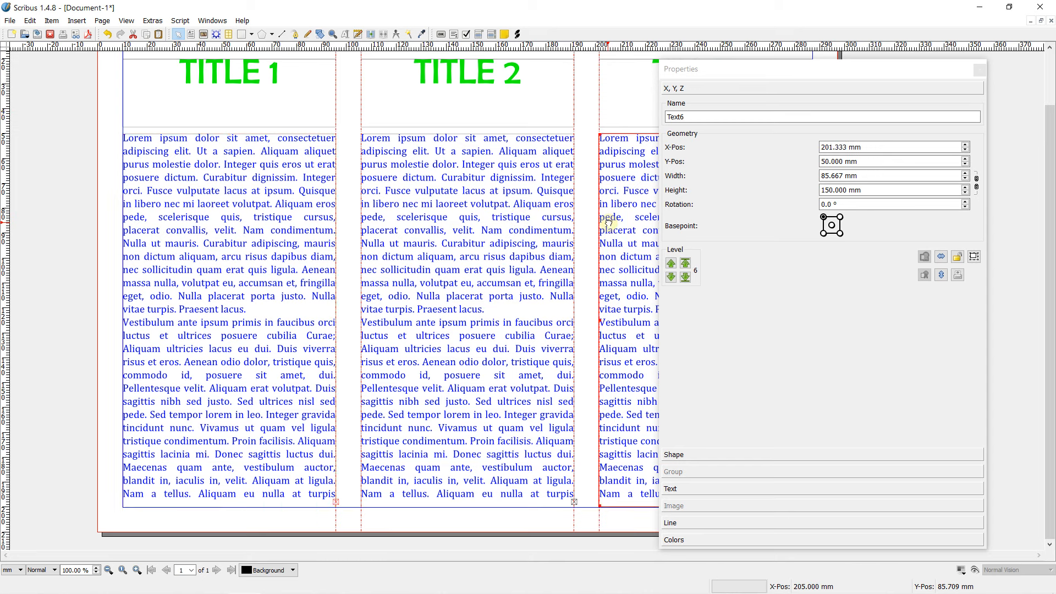
left_click(425, 218)
left_click(228, 218)
left_click(476, 210)
left_click(144, 198)
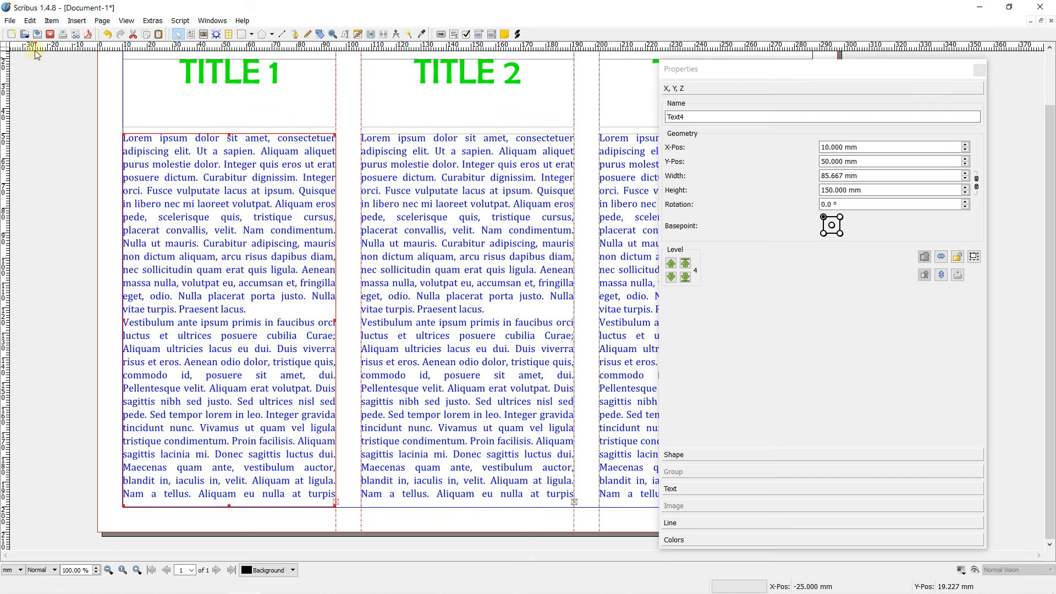
Edit the Content paragraph style in the Style Manager and set its text colour to Yellow.
left_click(30, 20)
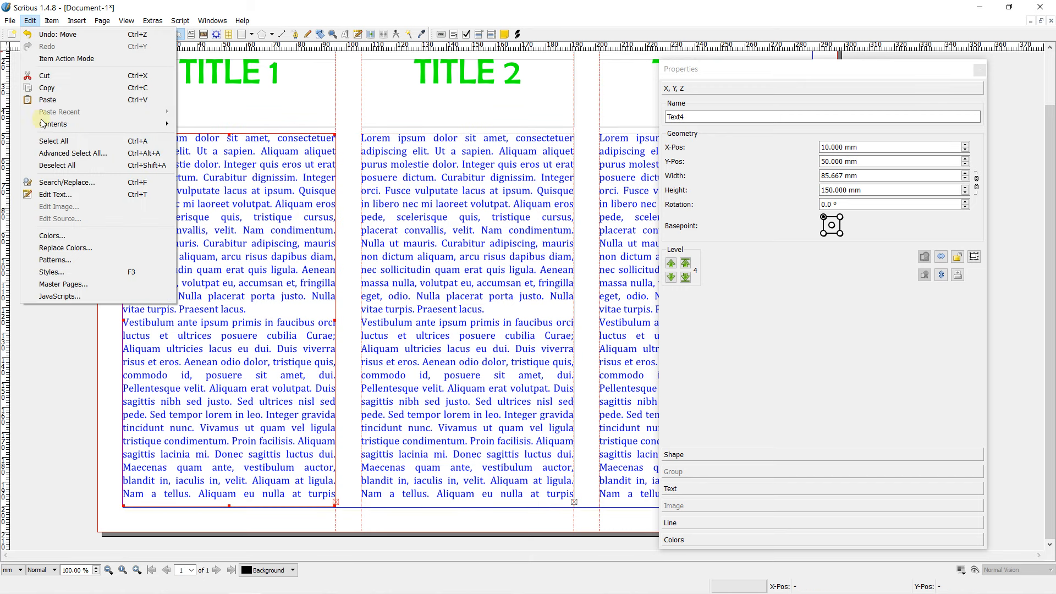
left_click(52, 269)
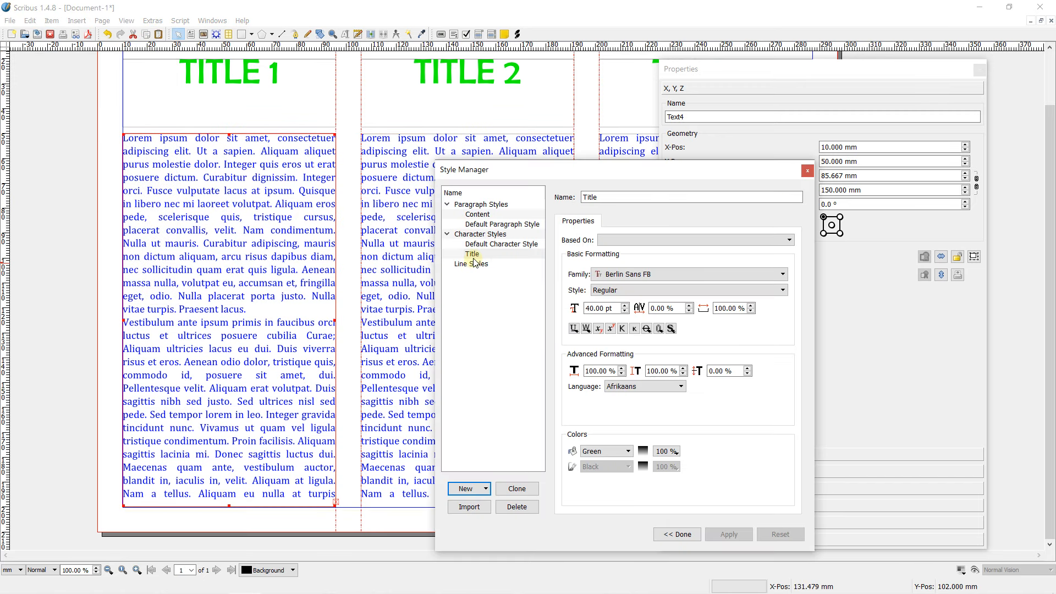
left_click(476, 215)
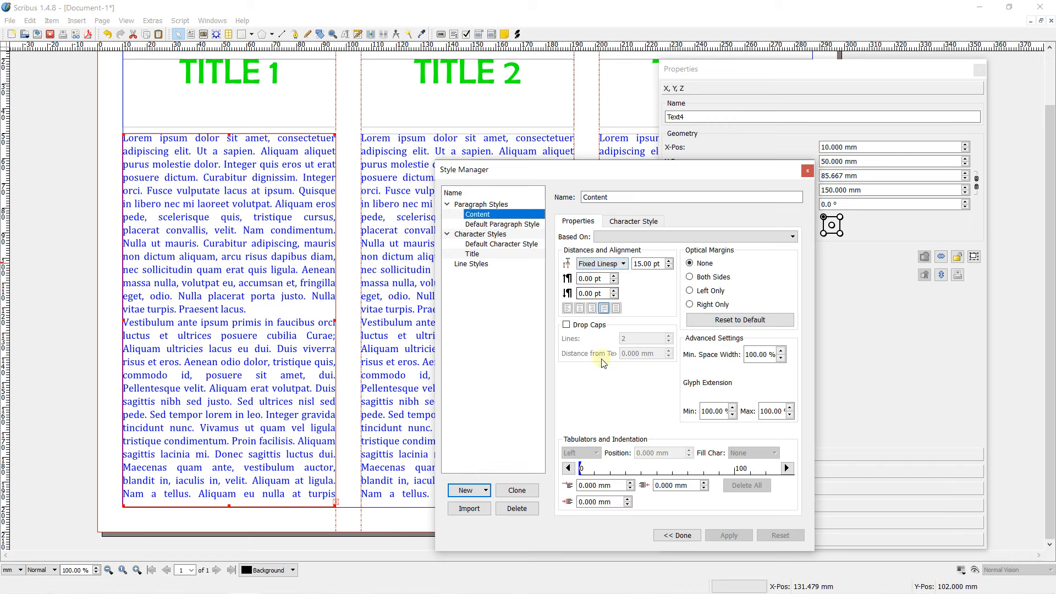
left_click(633, 222)
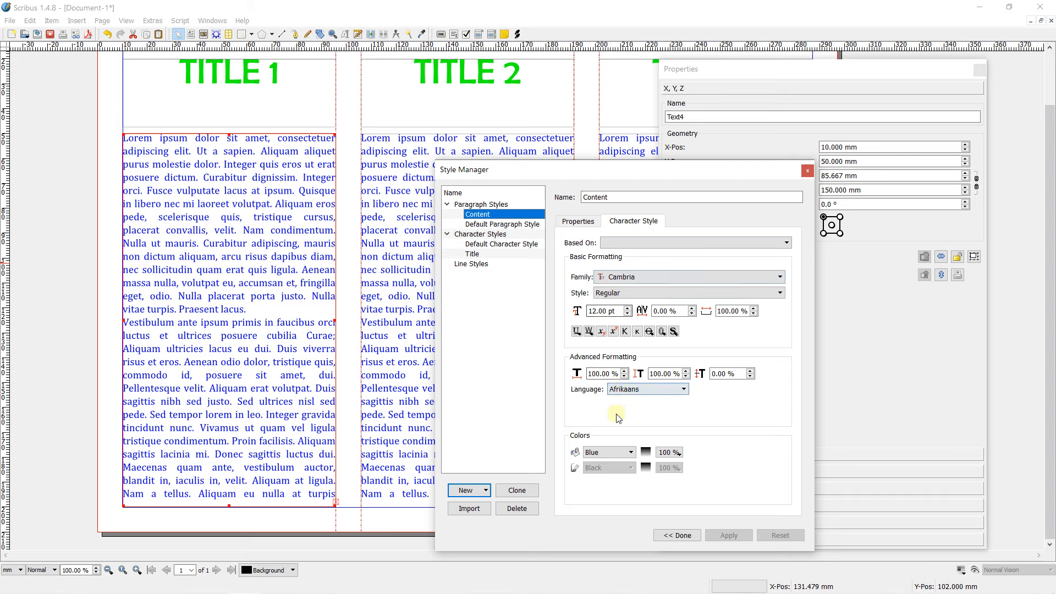
left_click(609, 452)
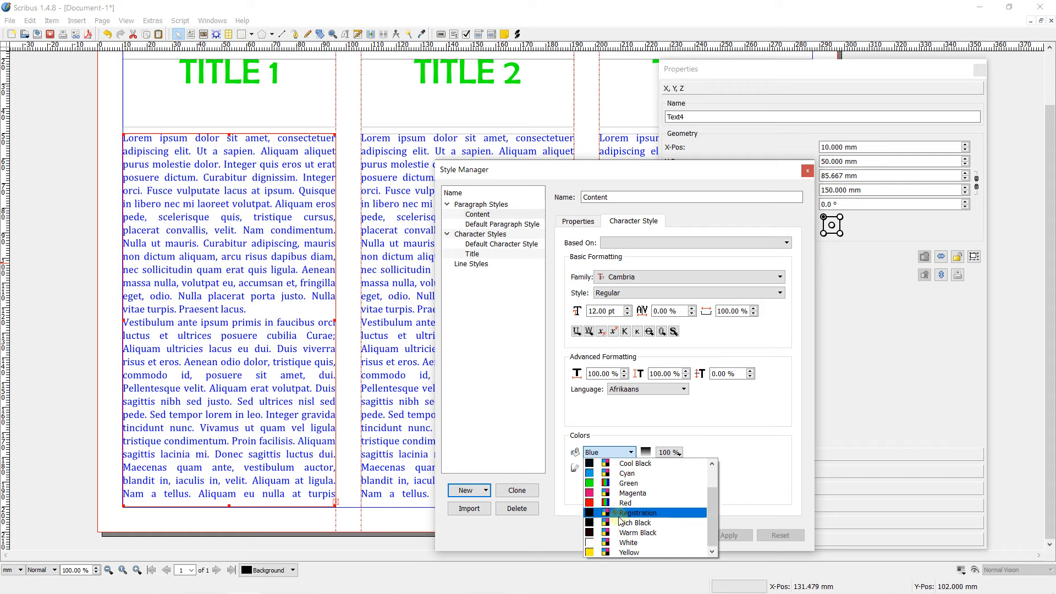
left_click(619, 549)
Set the Content style's font size to 14 pt and its fixed line spacing to 18 pt, and apply the changes.
left_click(620, 310)
left_click(628, 308)
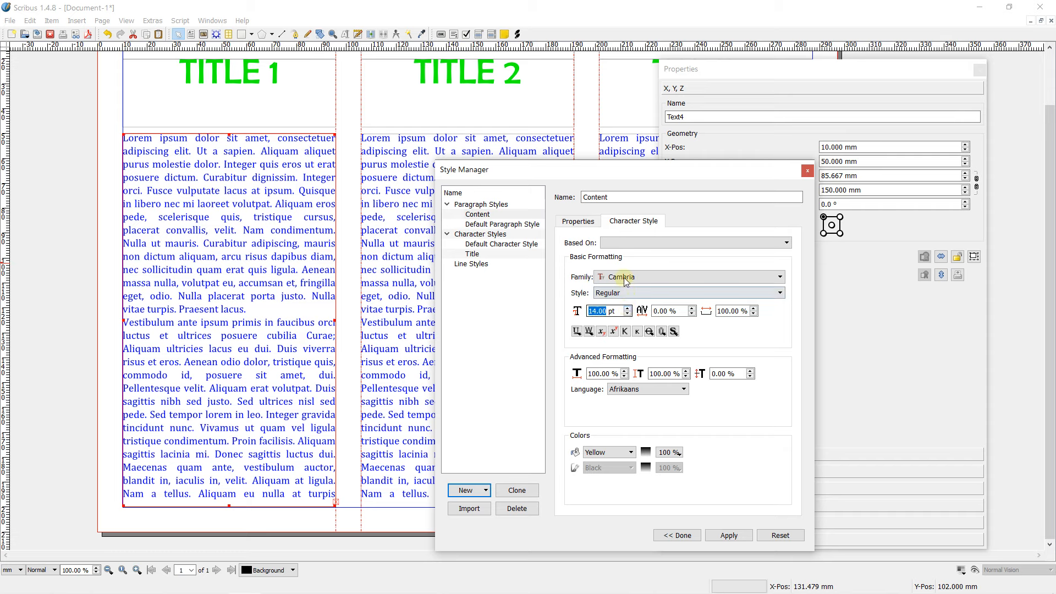
left_click(577, 221)
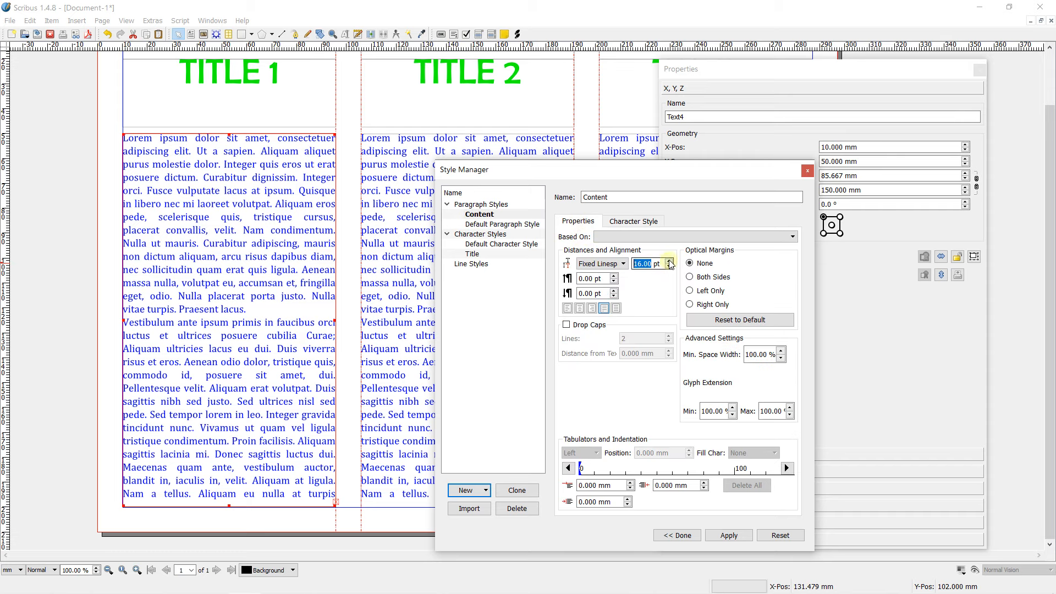
left_click(729, 535)
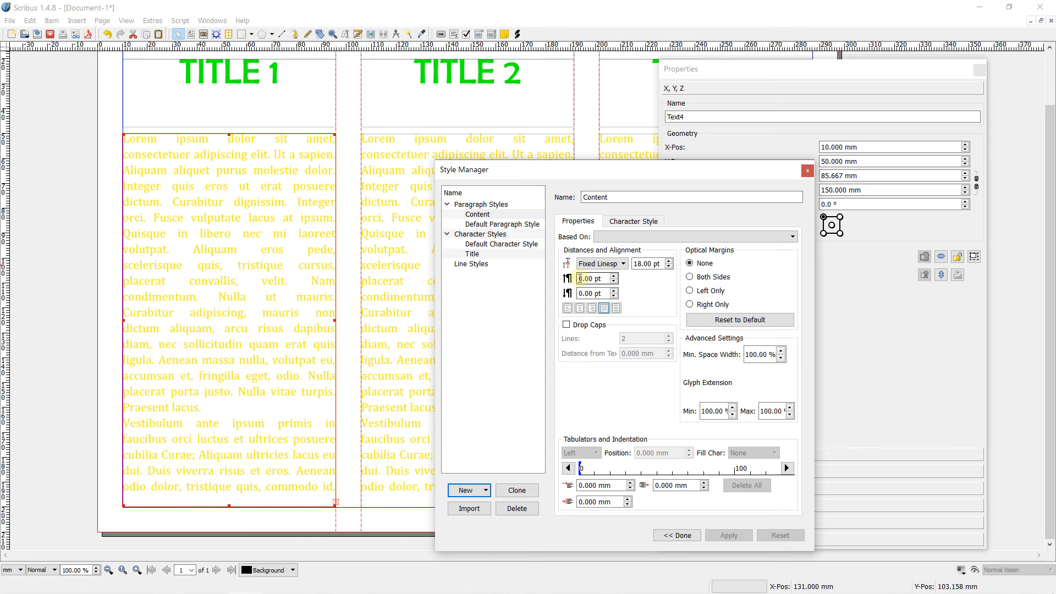
Set the Content paragraph style's text colour to Blue, apply the change, close the Style Manager and deselect the text frame.
left_click(611, 221)
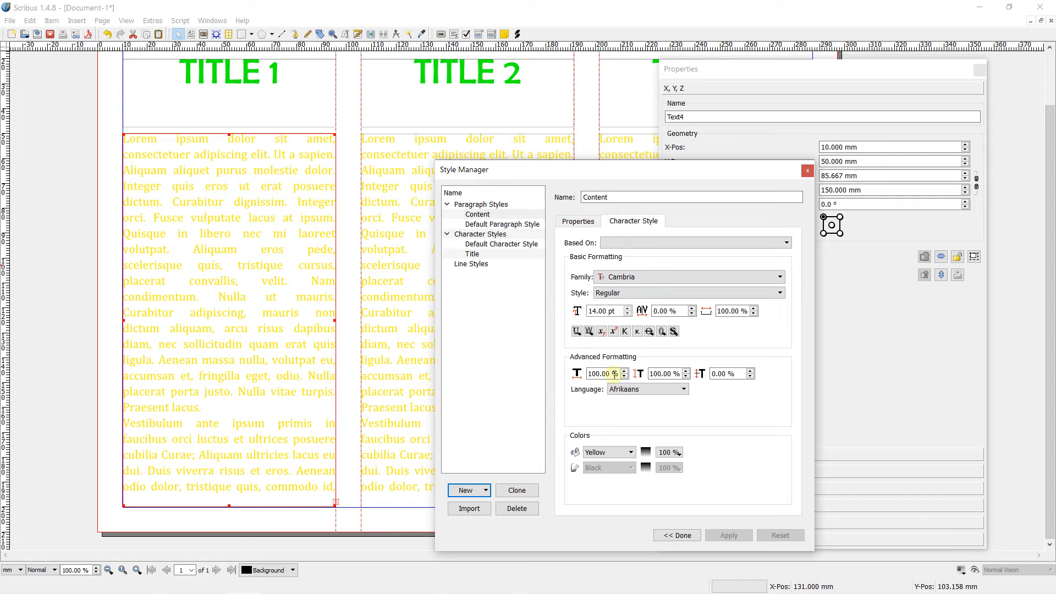
left_click(600, 451)
scroll(605, 495, "up", 2)
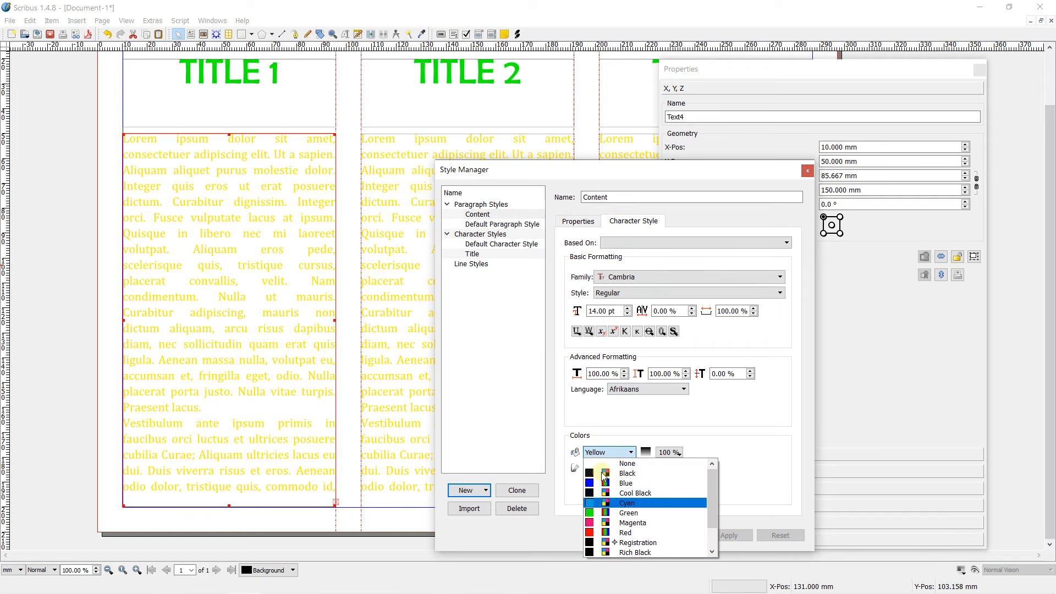
left_click(605, 483)
left_click(714, 535)
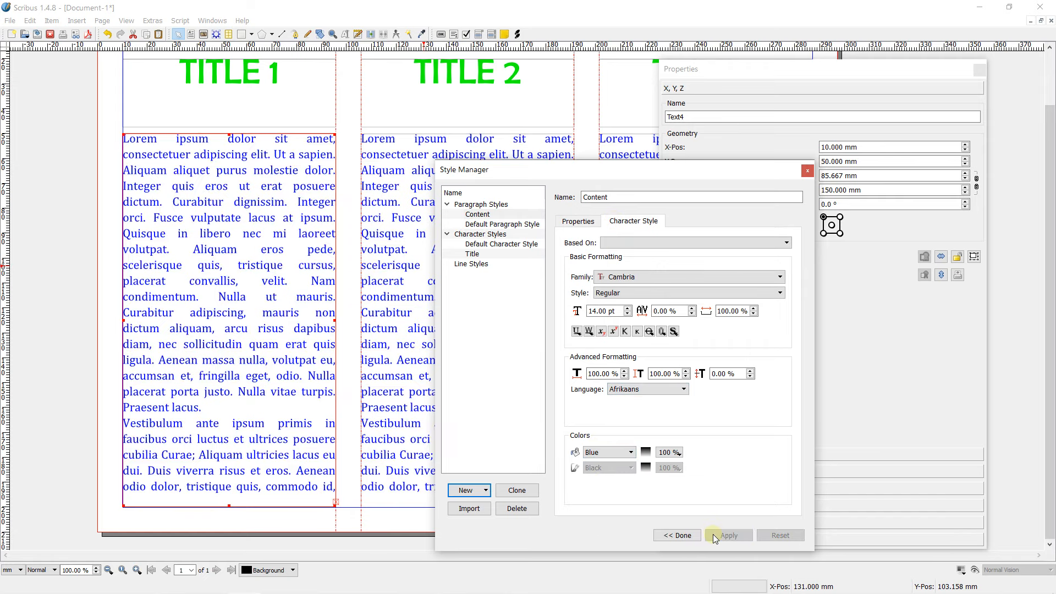
left_click(808, 173)
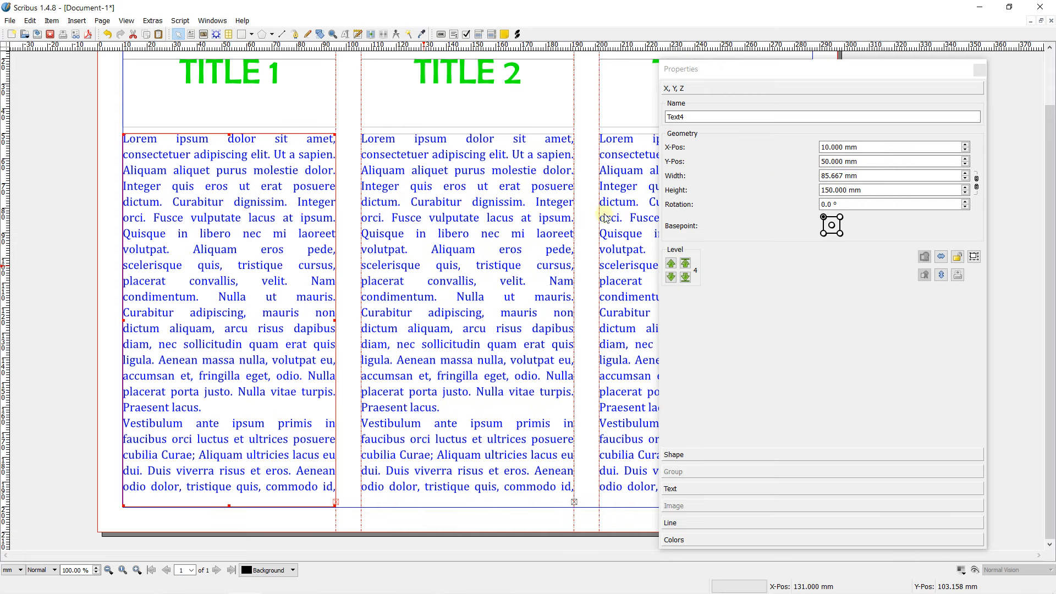
key("ctrl+minus")
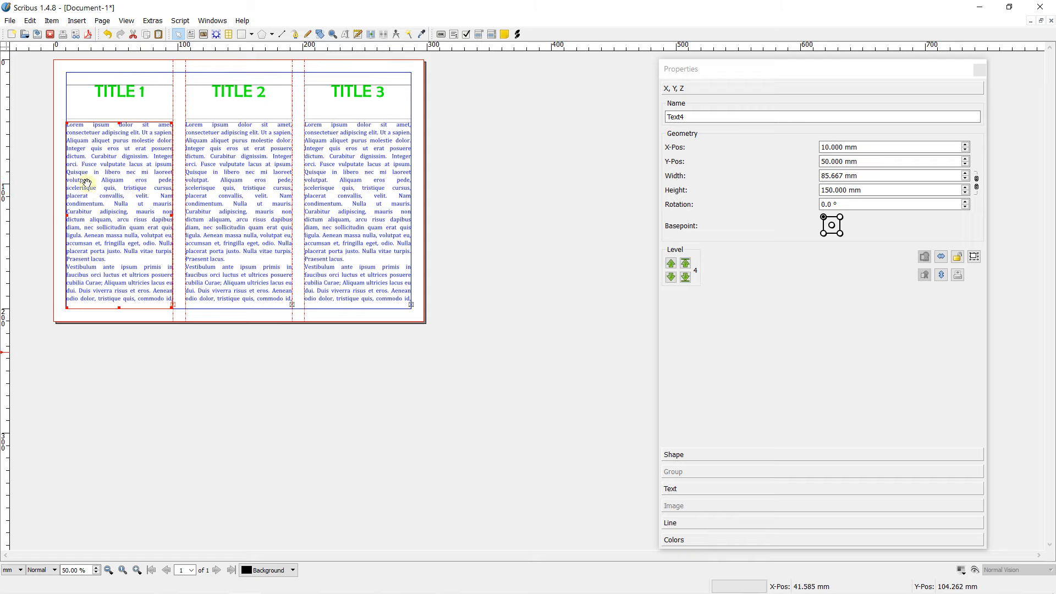
left_click(32, 145)
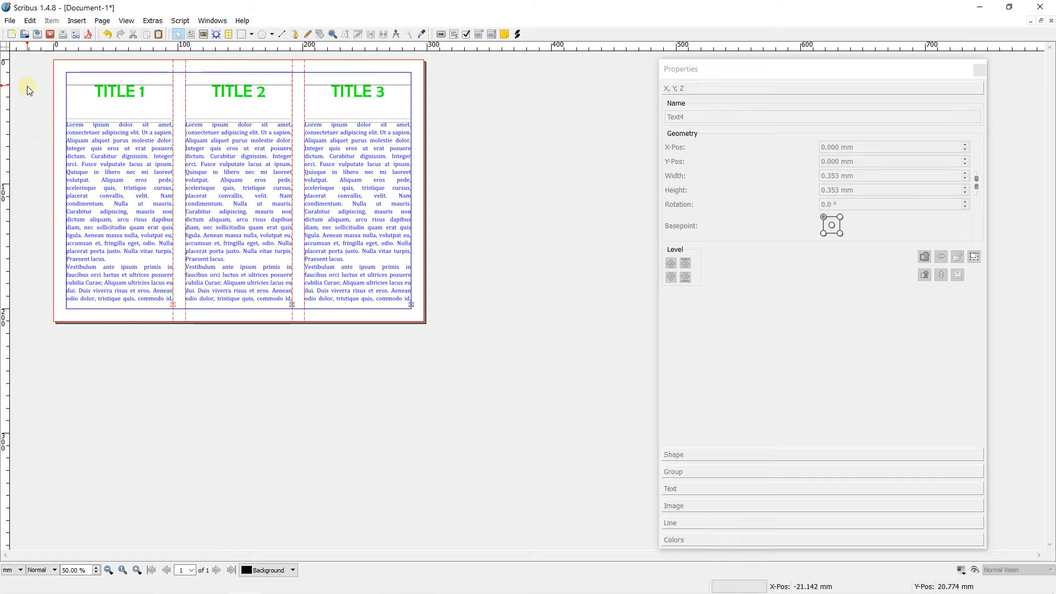